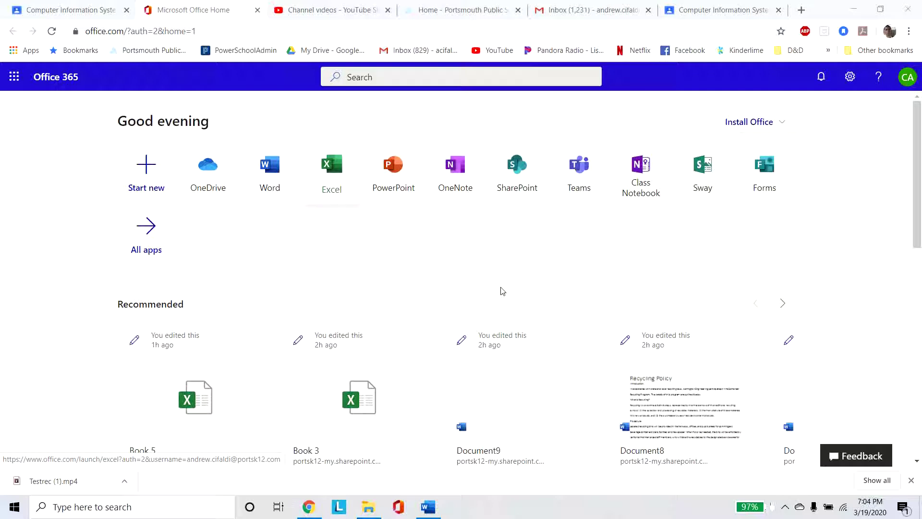
- Open Excel from the Office 365 home page and create a new blank workbook
click(334, 145)
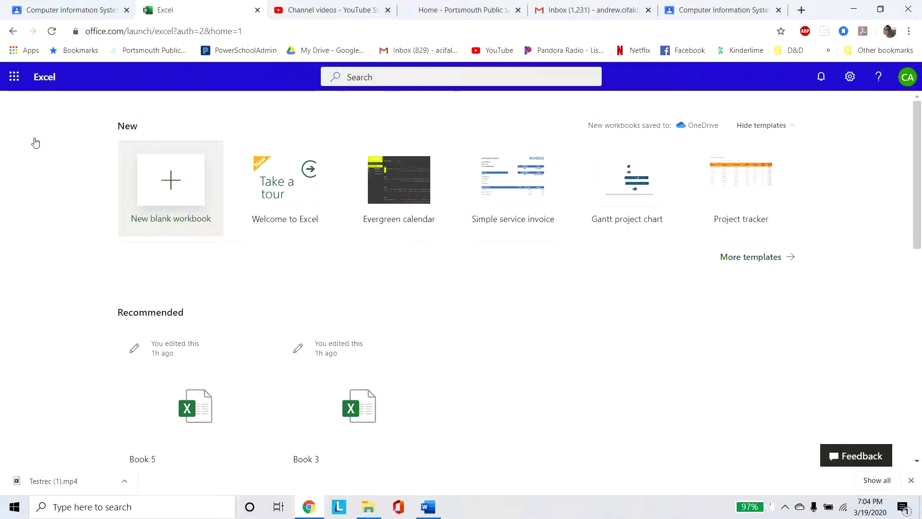
click(140, 185)
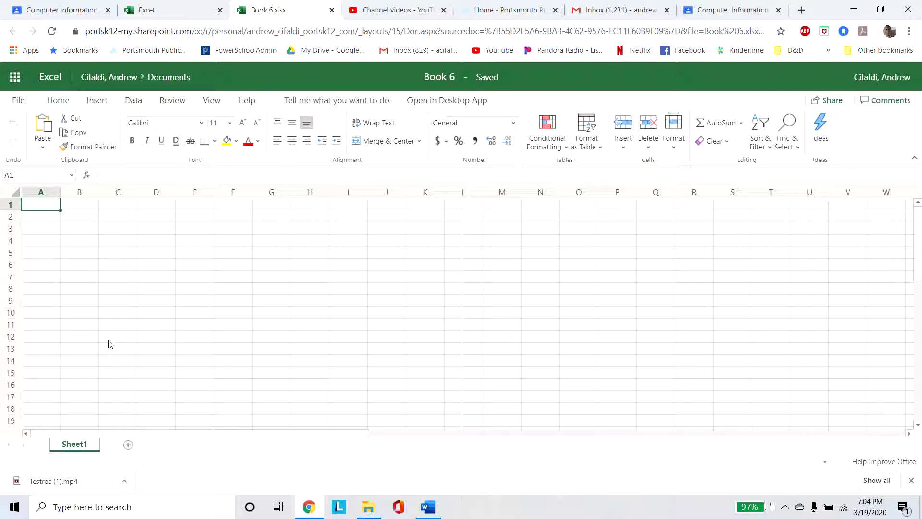
- Enter the title "Resturaunt Survey" in cell A1 and the heading "Customer Questionaire" in cell A3
text(Resturaunt Survey)
key(Return)
key(Return)
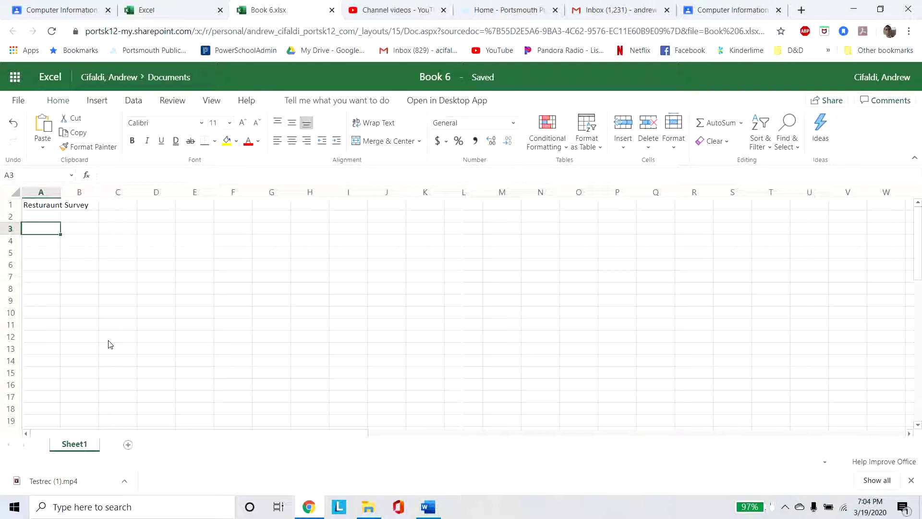
text(Customer Questionaire)
key(Return)
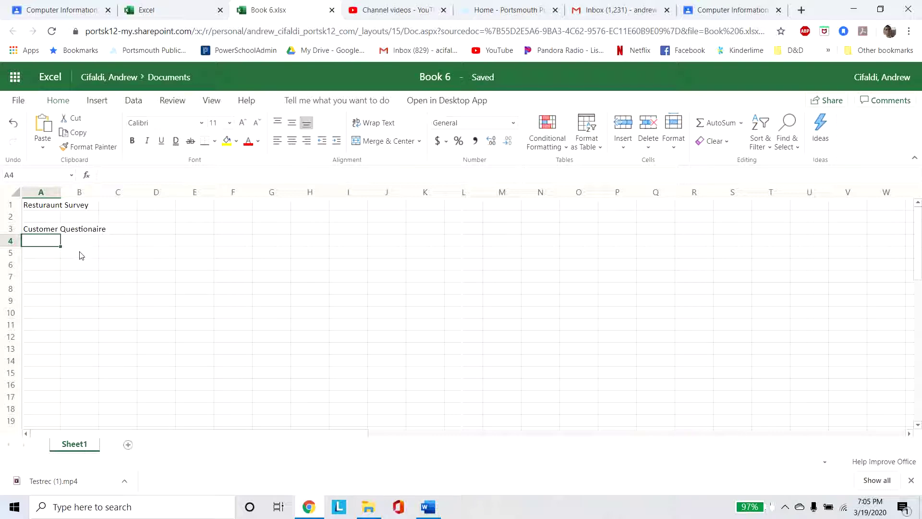
- Enter "Was the food delicious?", "Was the service friendly?" and "Was the food delivered on time?" in cells A5 to A7
click(55, 254)
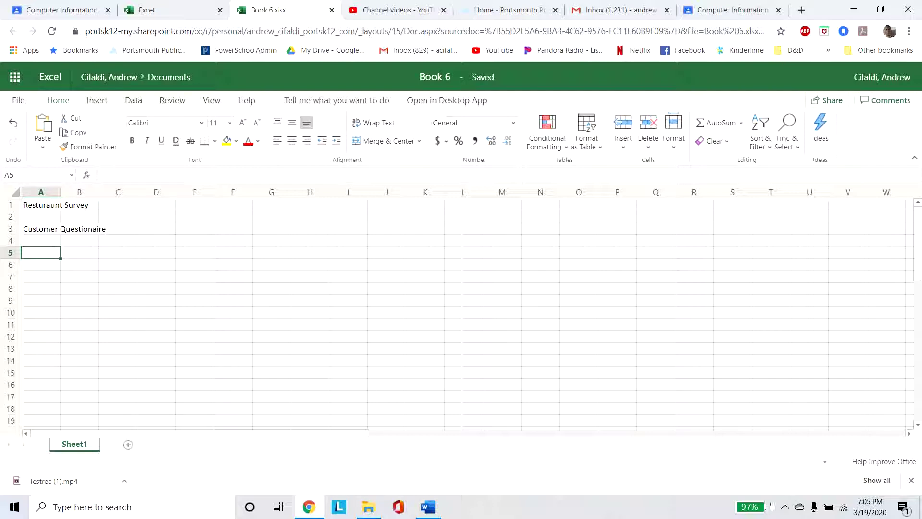
text(Was the food delic)
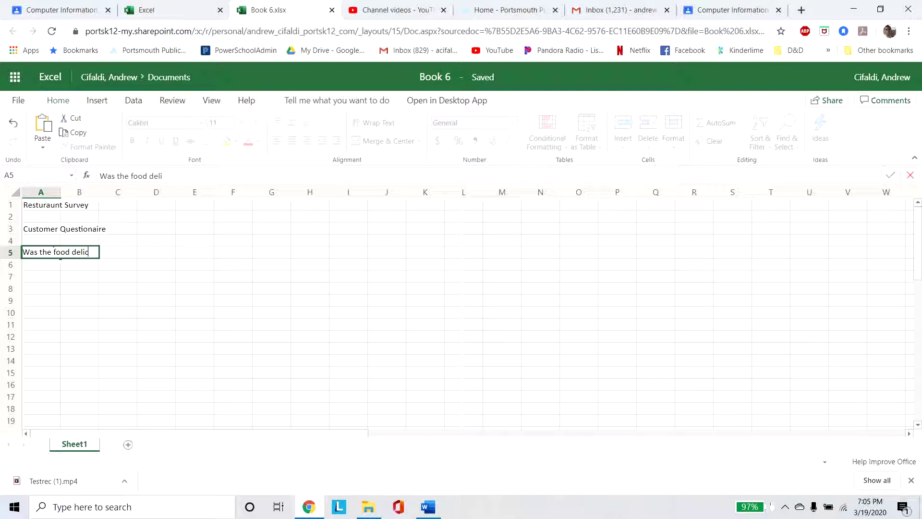
text(ious?)
key(Return)
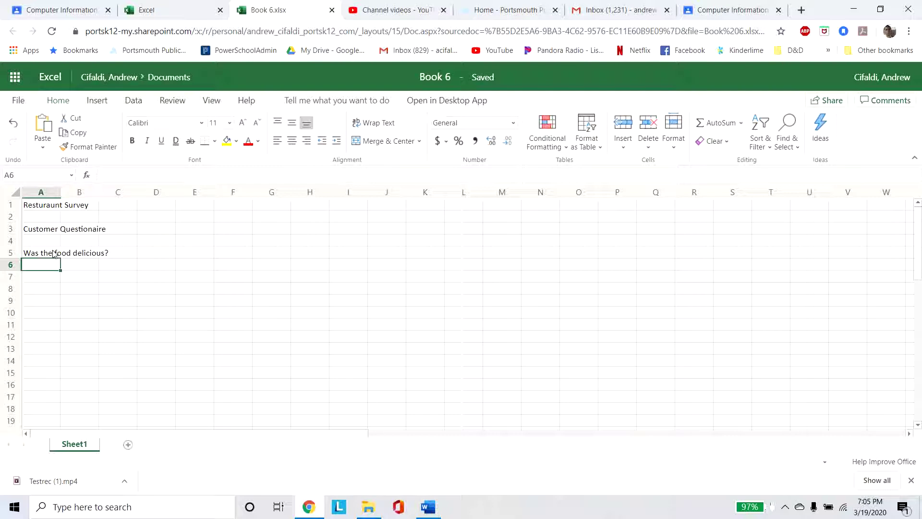
text(Was the service friendly?)
key(Return)
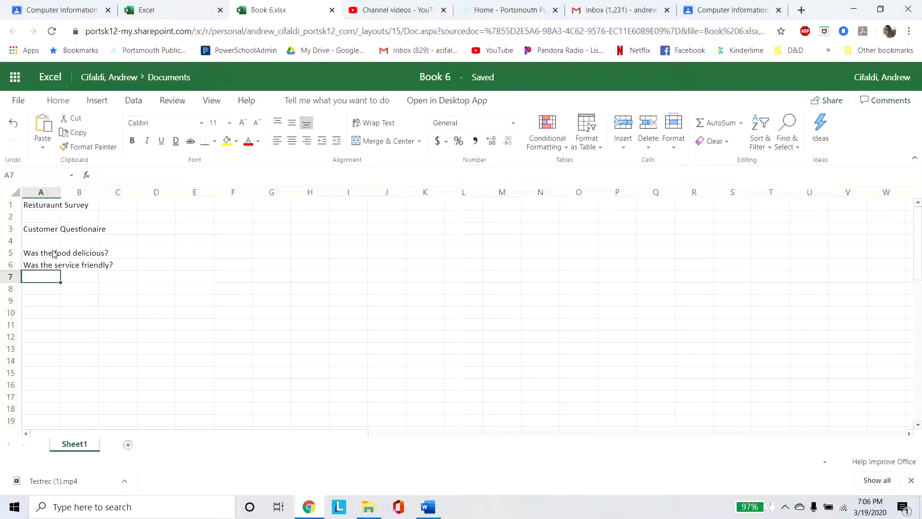
text(Was the food delivered on time?)
key(Return)
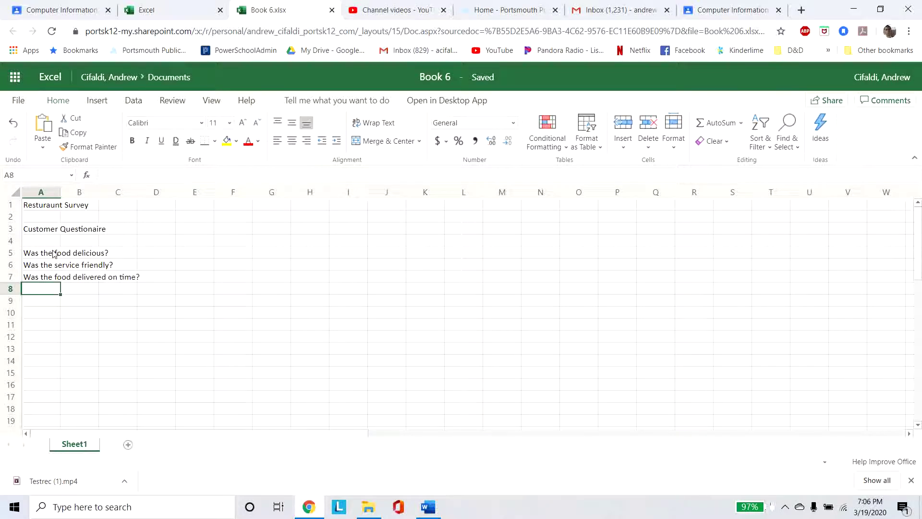
- Fill cell A8 with the autocomplete suggestion "Was the food delicious?", and clear the cell again
text(W)
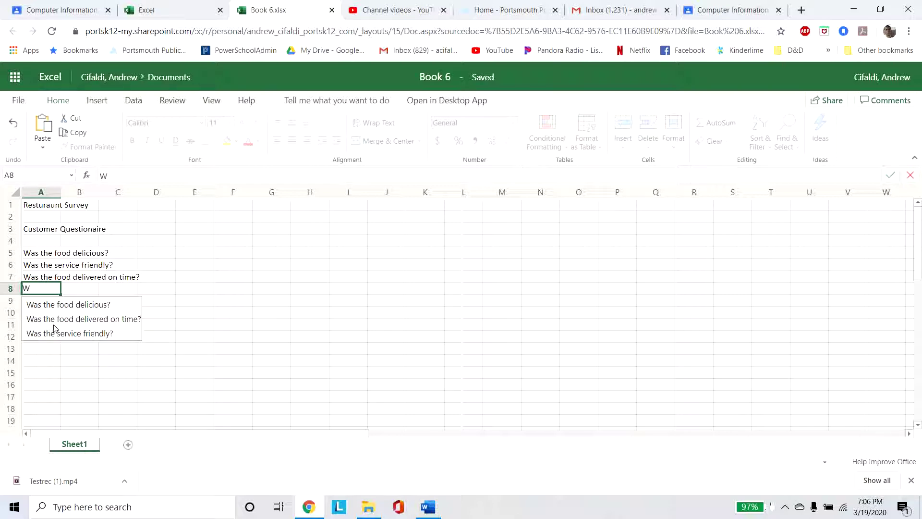
drag(65, 307, 71, 318)
click(68, 304)
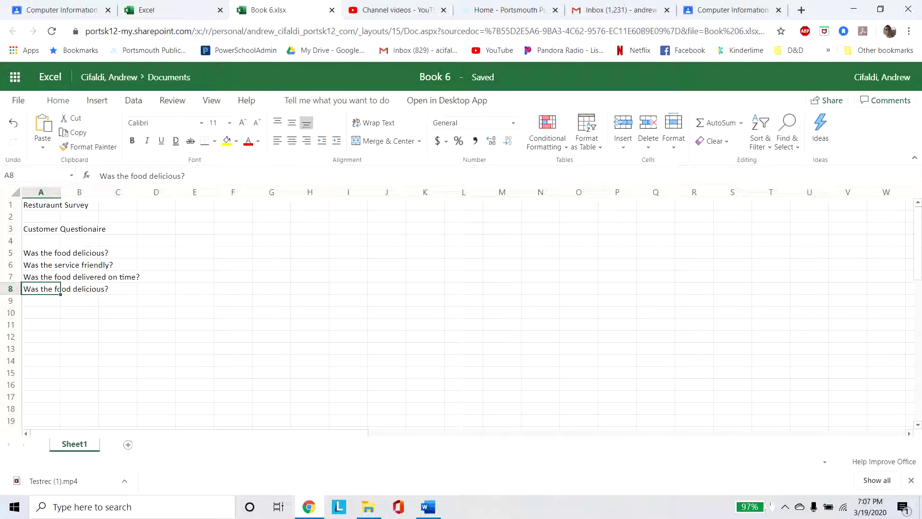
key(Delete)
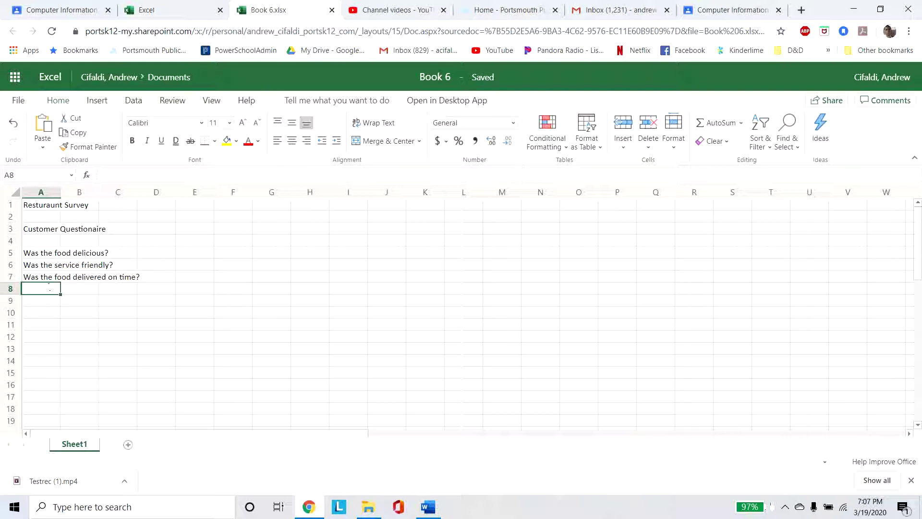
- Enter the question "Did you enjoy your visit?" in cell A8
text(Did you enjoy your visit?)
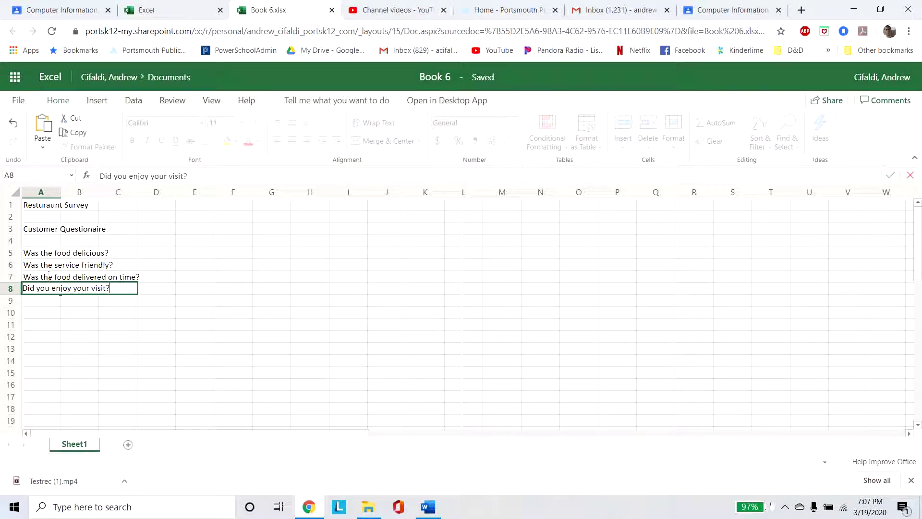
click(40, 206)
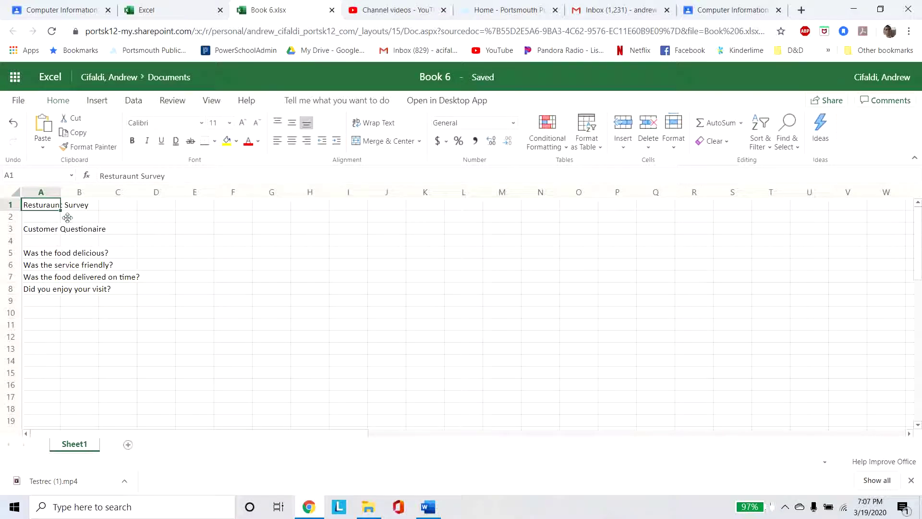
- Examine the contents of the questionnaire heading in A3 and the survey questions in cells A5 to A8
click(52, 229)
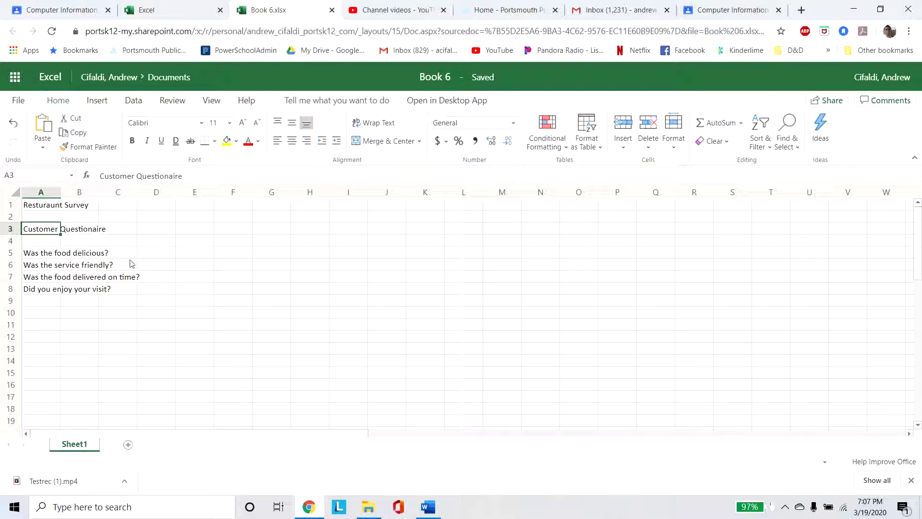
click(48, 254)
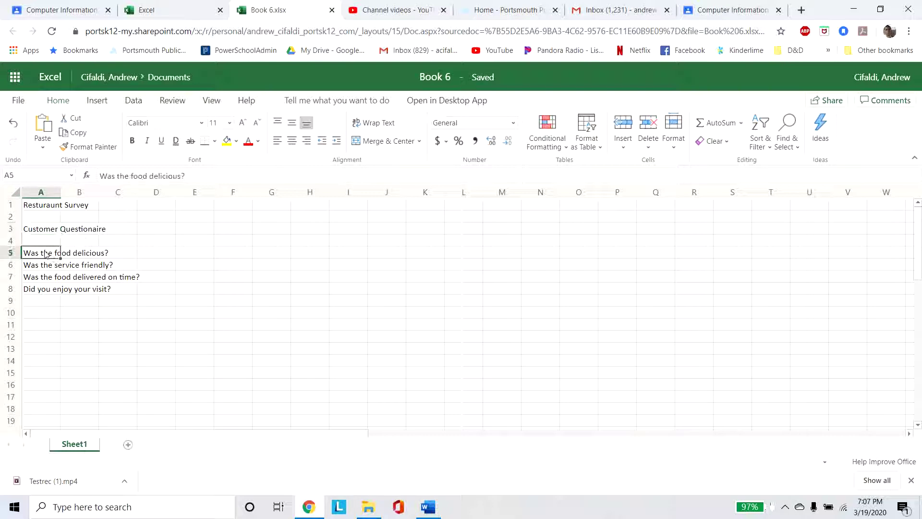
click(41, 290)
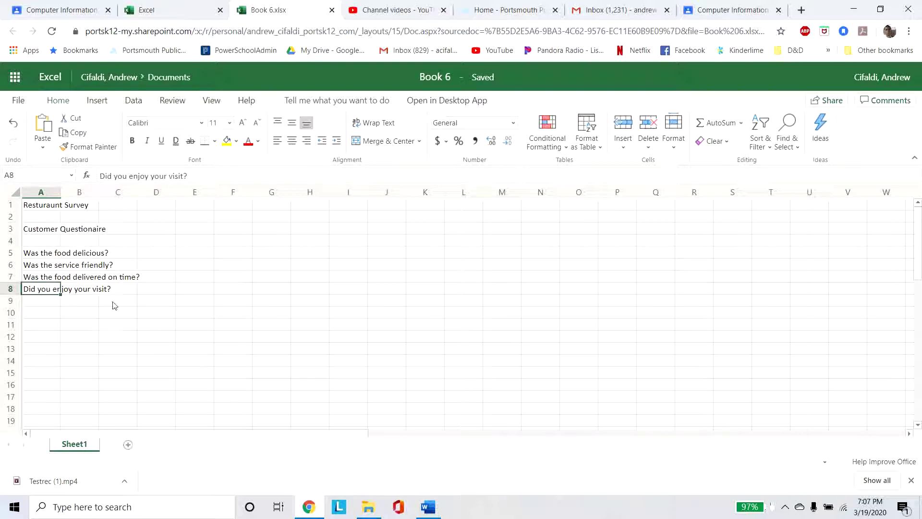
click(43, 255)
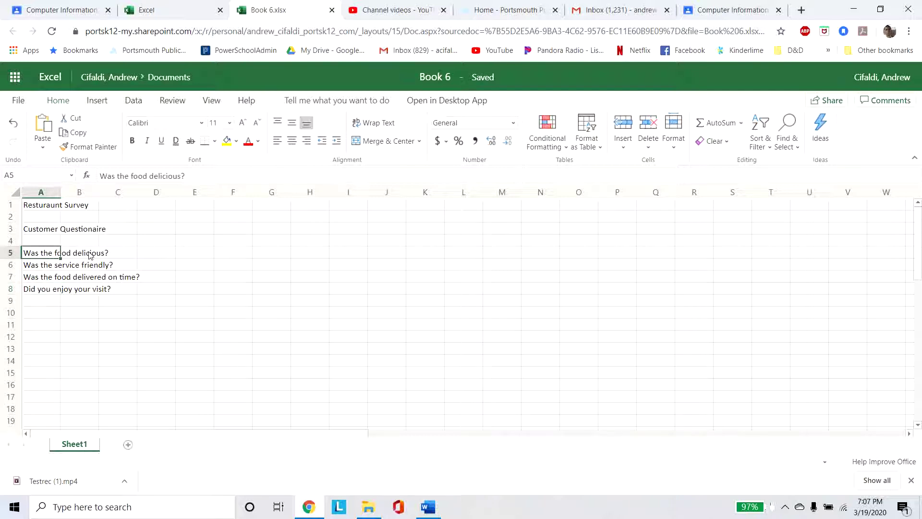
click(44, 268)
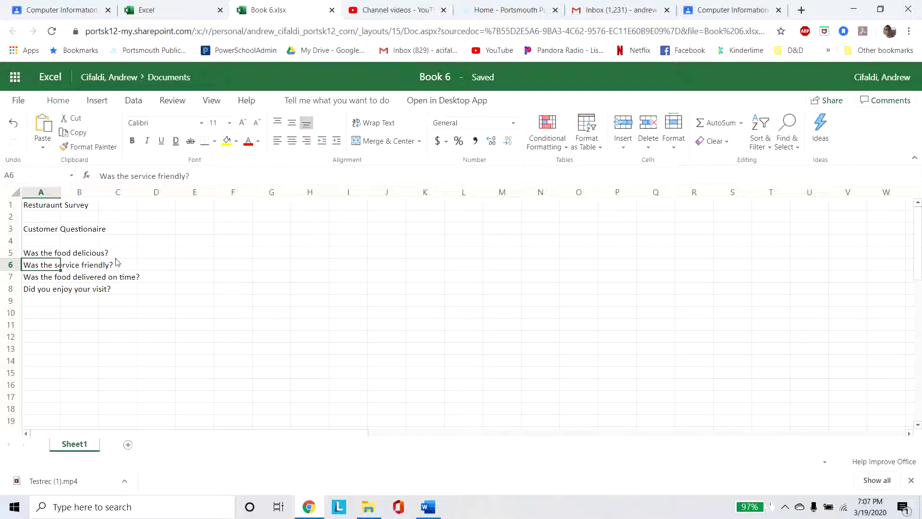
click(48, 280)
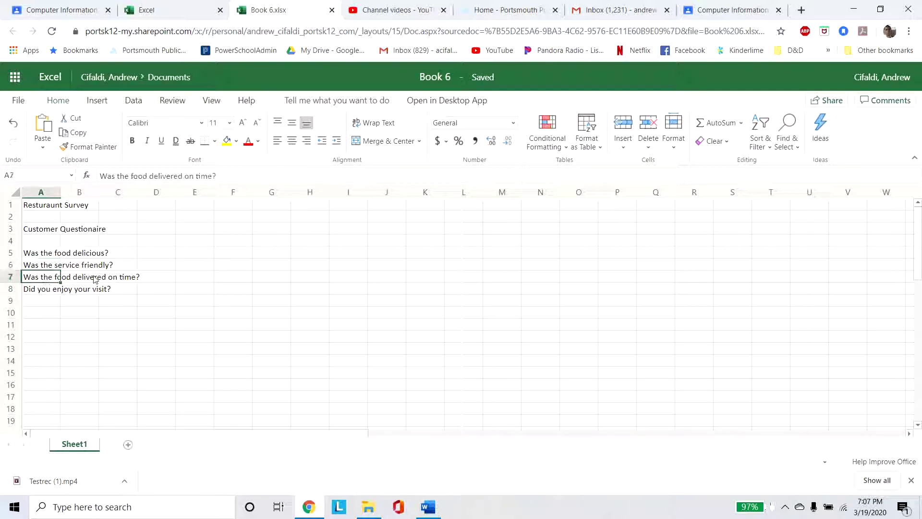
click(54, 291)
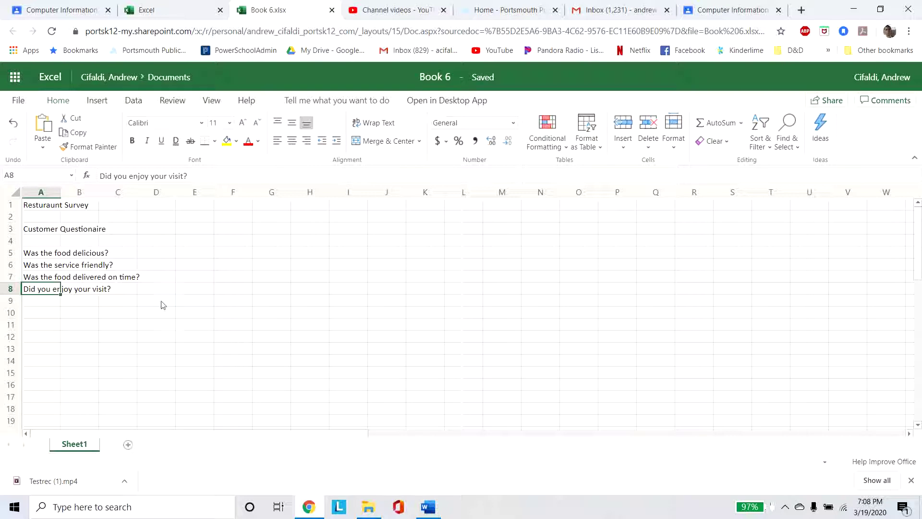
click(40, 280)
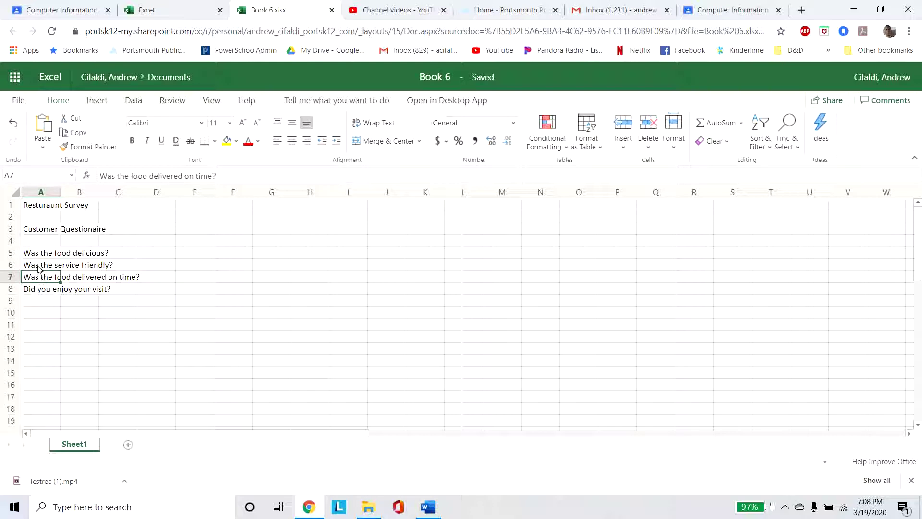
click(39, 267)
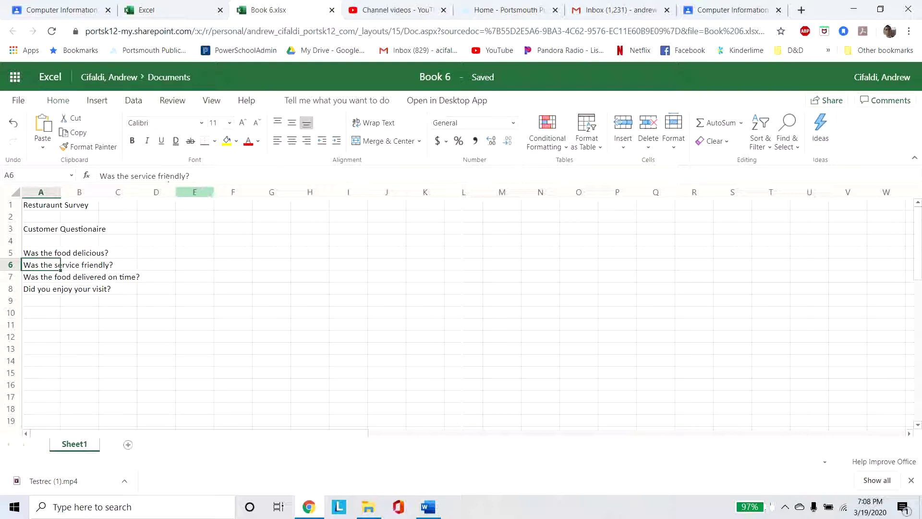
double_click(56, 264)
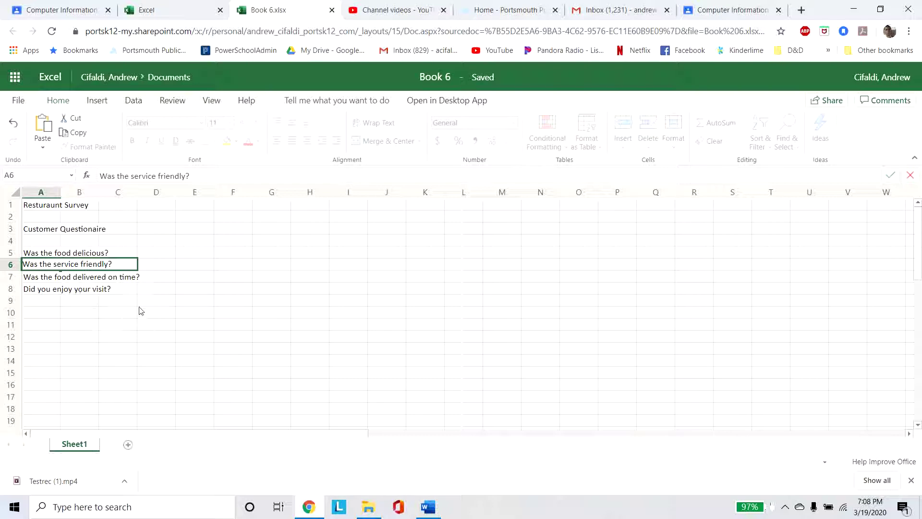
- Enter the column headers "Restaurant A", "Restaurant B" and "Restaurant C" in cells D4 to F4
click(155, 242)
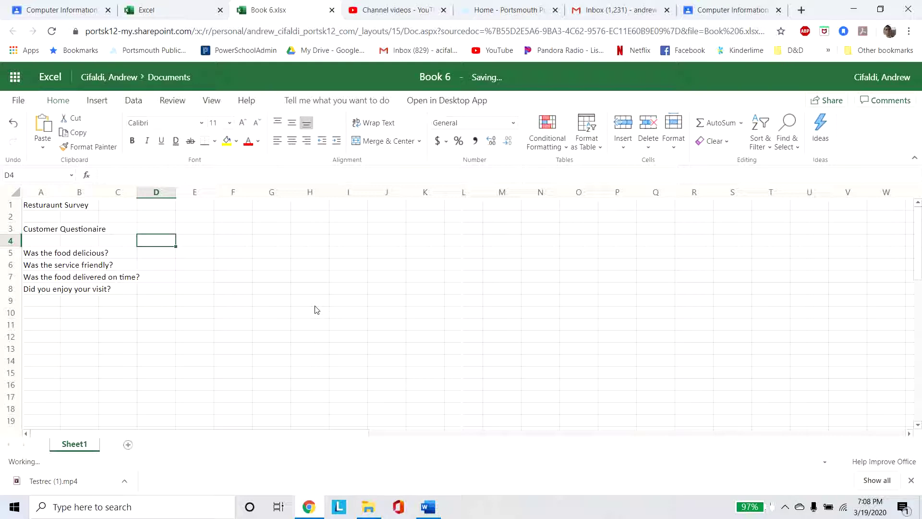
text(Restaurant:)
key(Tab)
text(A)
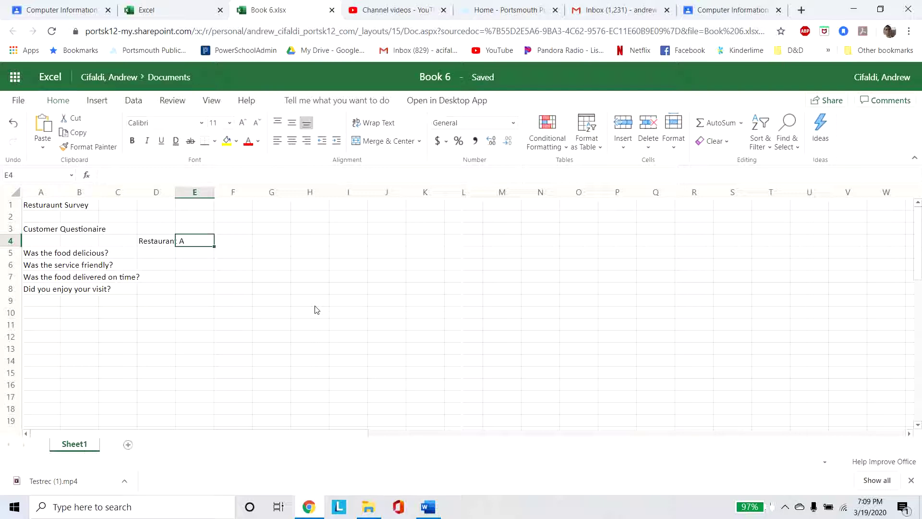
text(Restaurant B)
key(Tab)
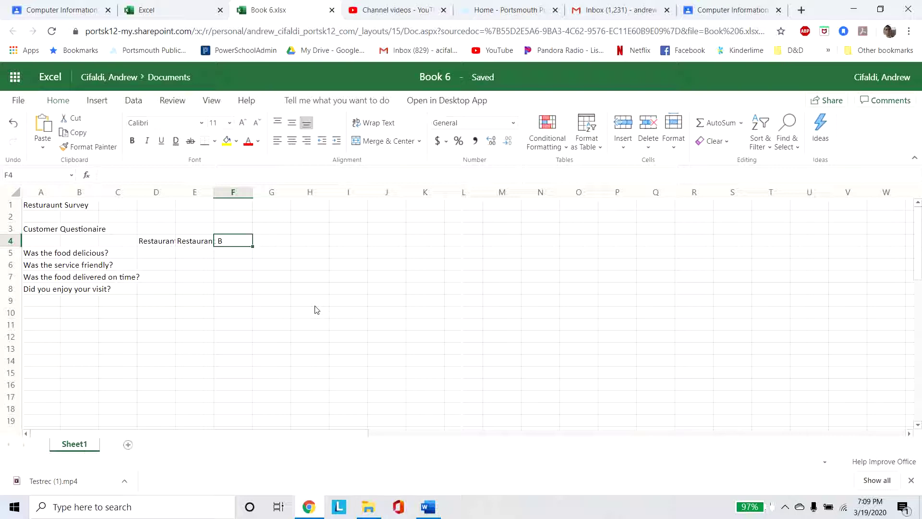
text(Restaurant C)
key(Return)
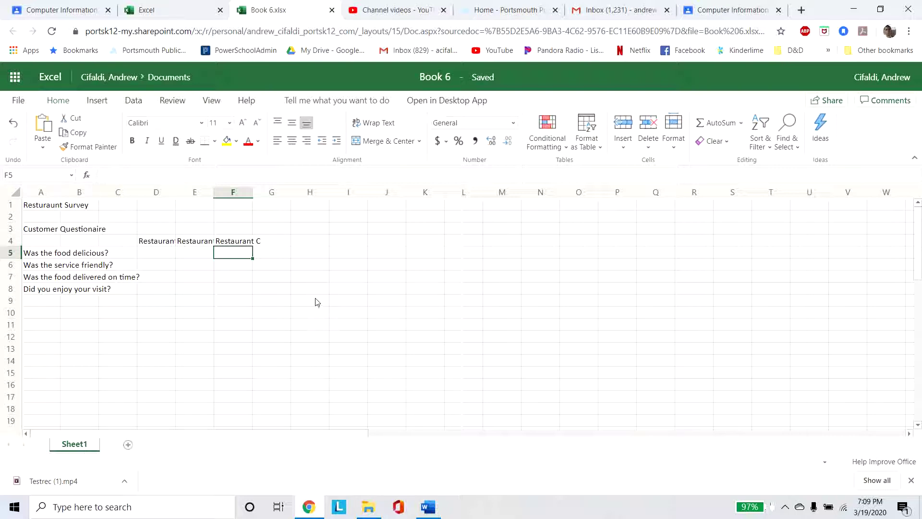
- Examine the full text of the restaurant headers in D4 to F4 and the questions in A5 to A8
click(168, 243)
click(197, 244)
click(233, 244)
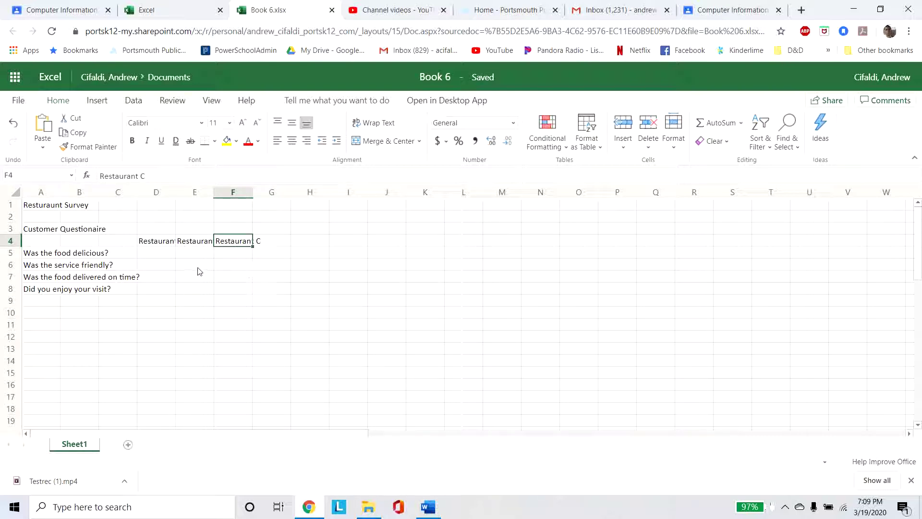
click(174, 244)
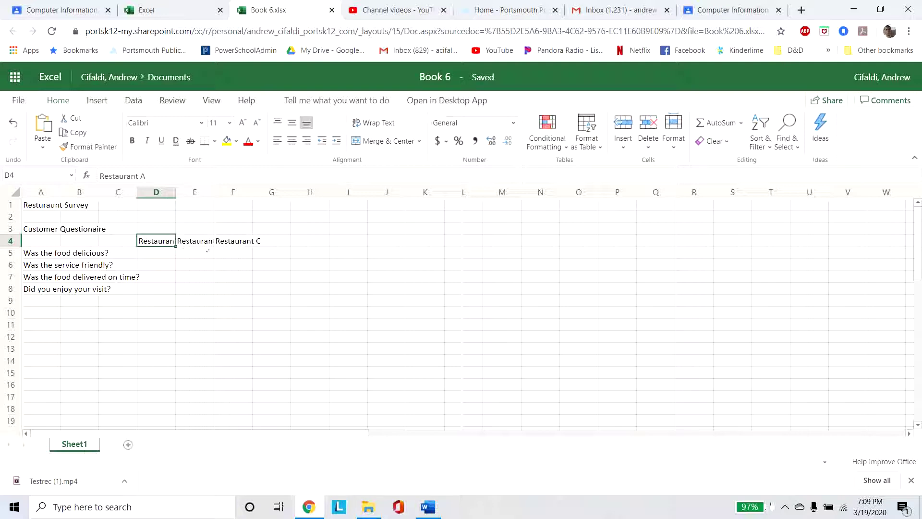
click(204, 240)
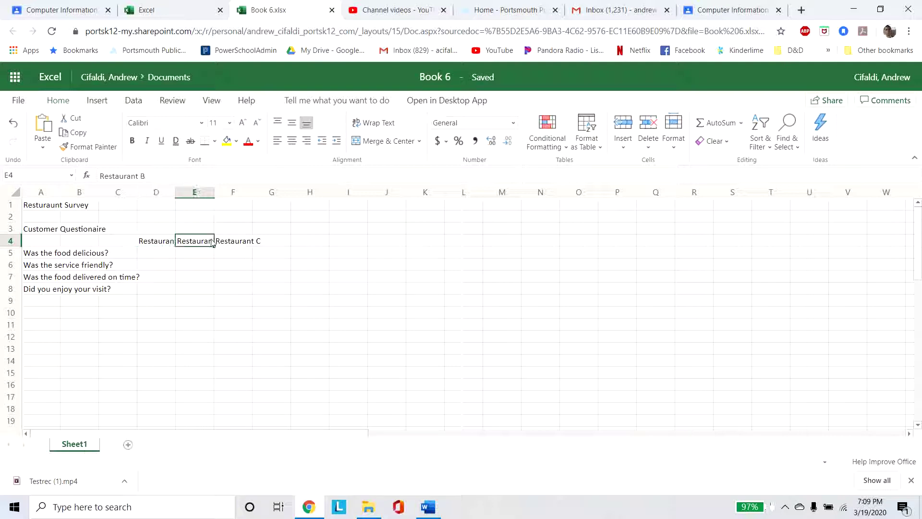
click(231, 243)
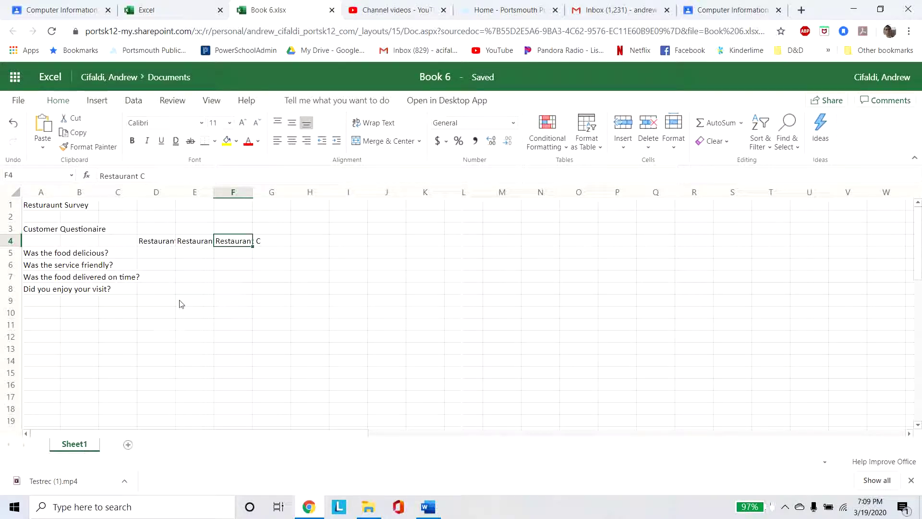
click(39, 258)
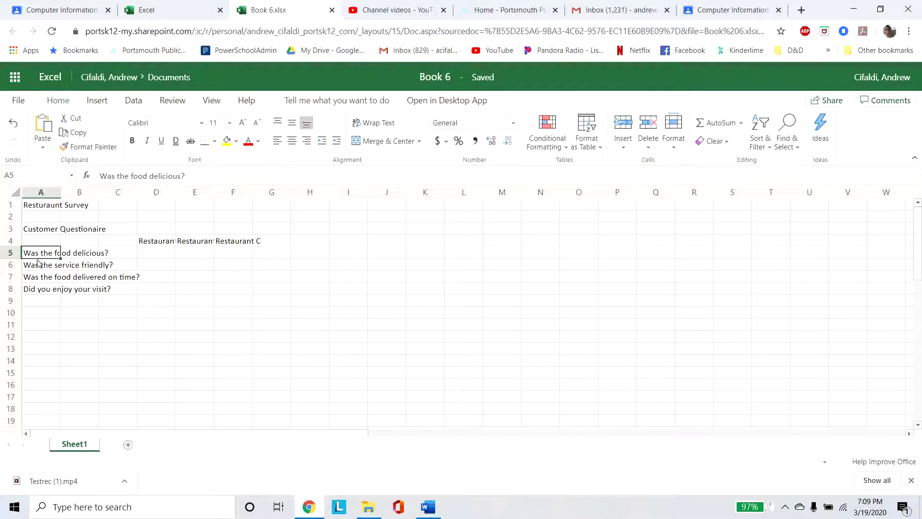
click(39, 266)
click(44, 278)
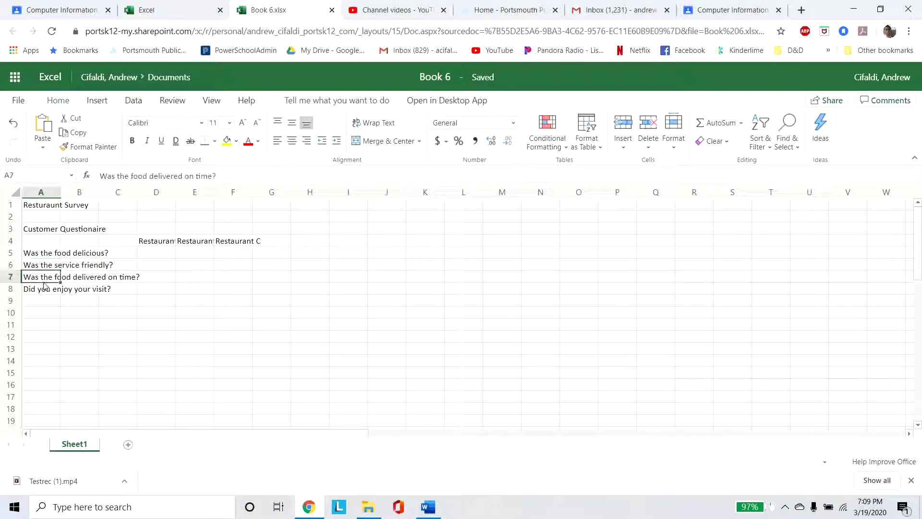
click(52, 287)
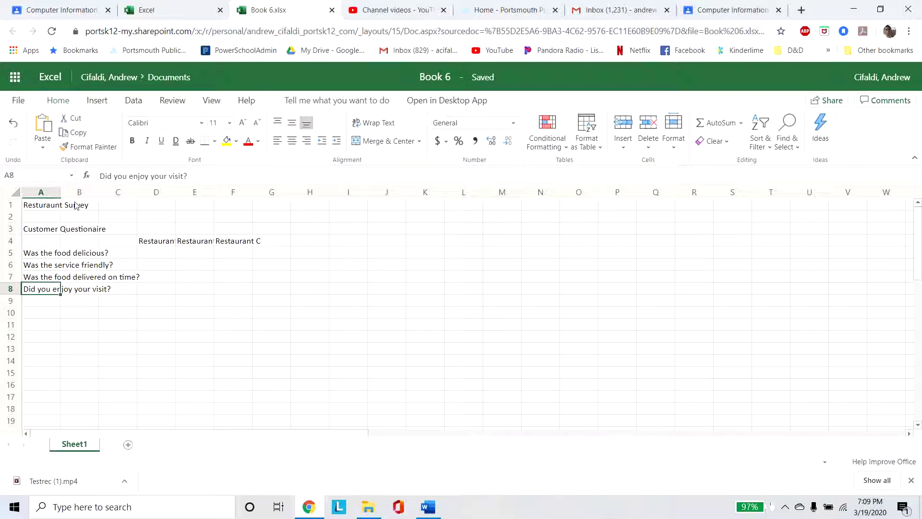
- Enter the trial text "Word" in cell B5 over the overflowing question, and clear that cell again
click(75, 254)
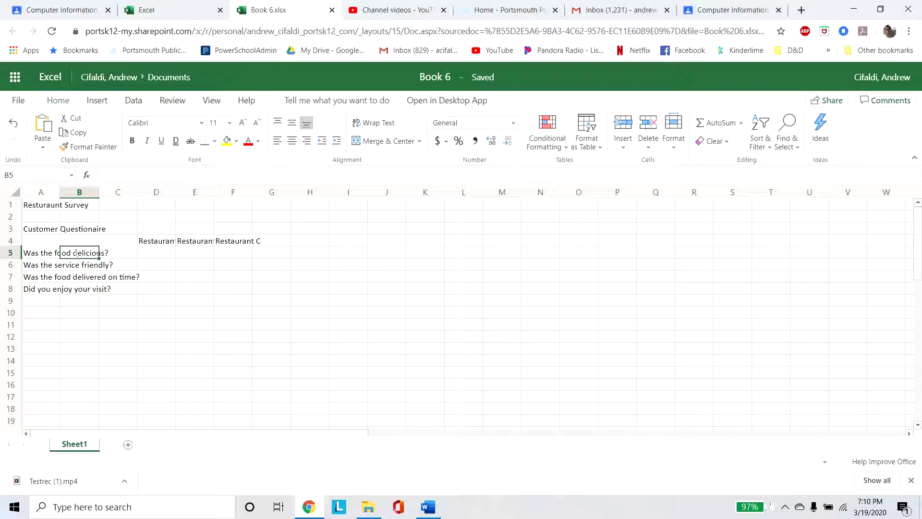
text(Word)
key(Return)
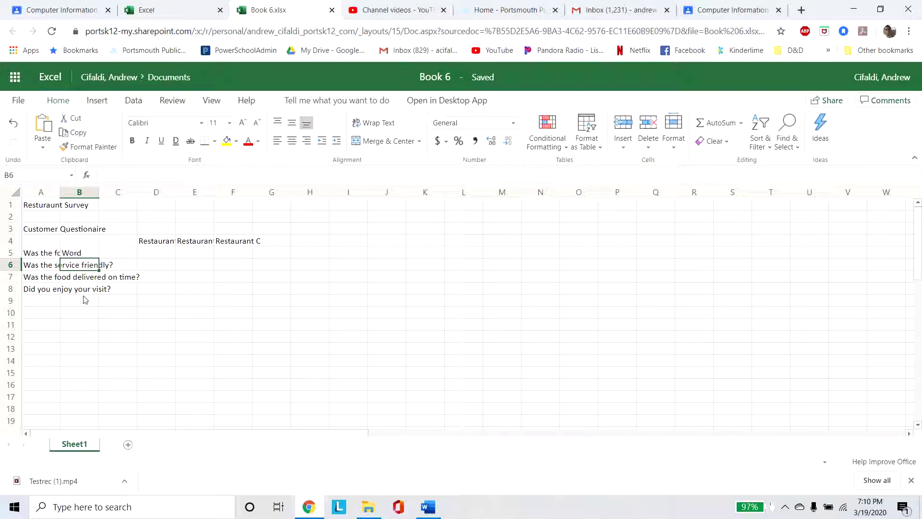
click(90, 254)
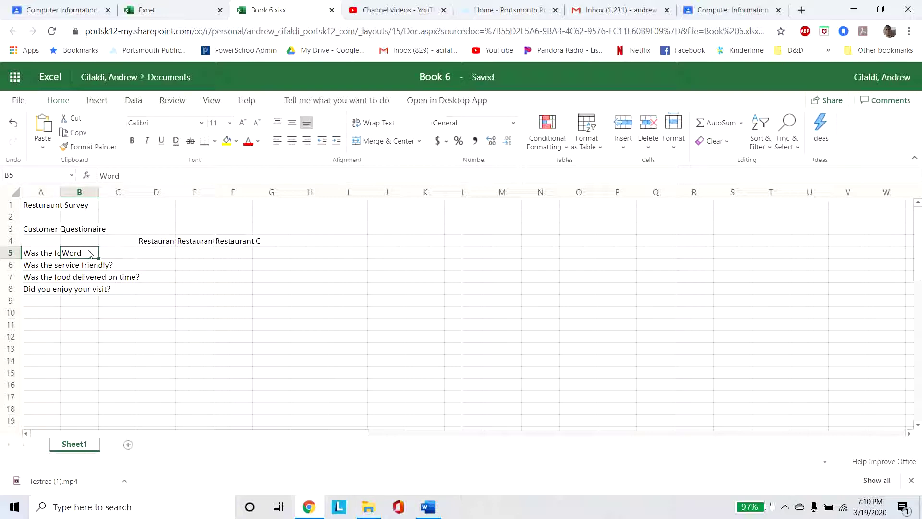
key(Delete)
click(95, 291)
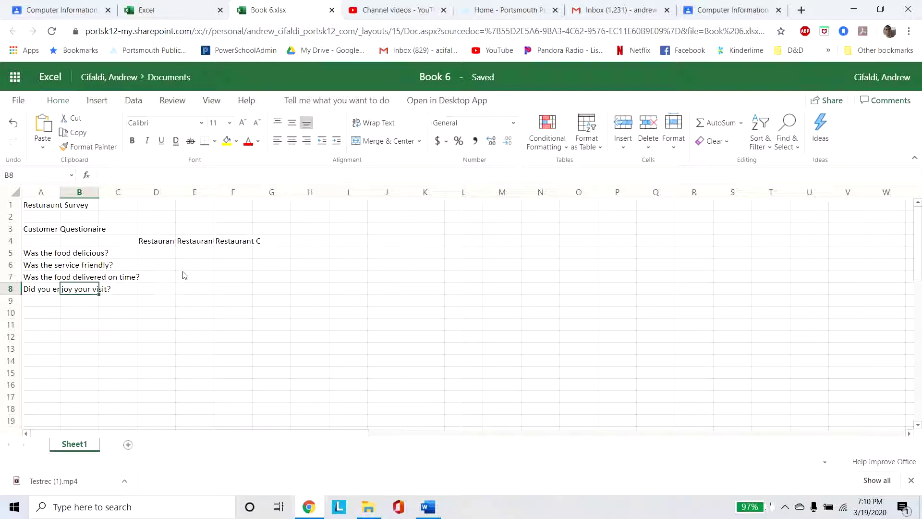
- Widen column D to a width of about 13.14 and autofit columns E and F to their restaurant headers
click(167, 244)
click(195, 244)
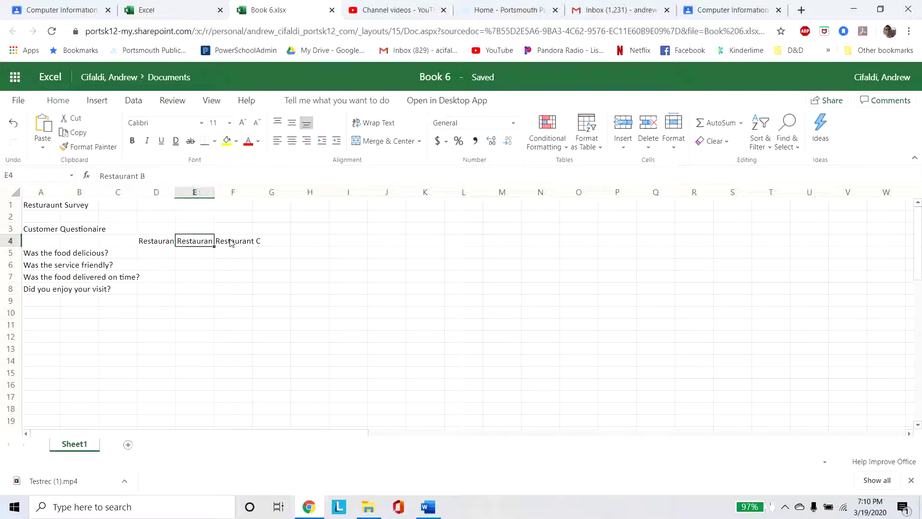
click(232, 242)
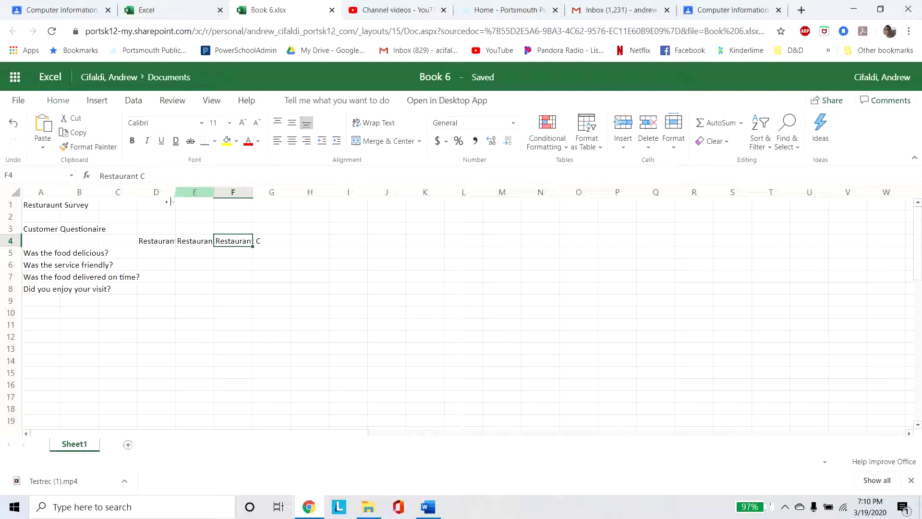
click(167, 241)
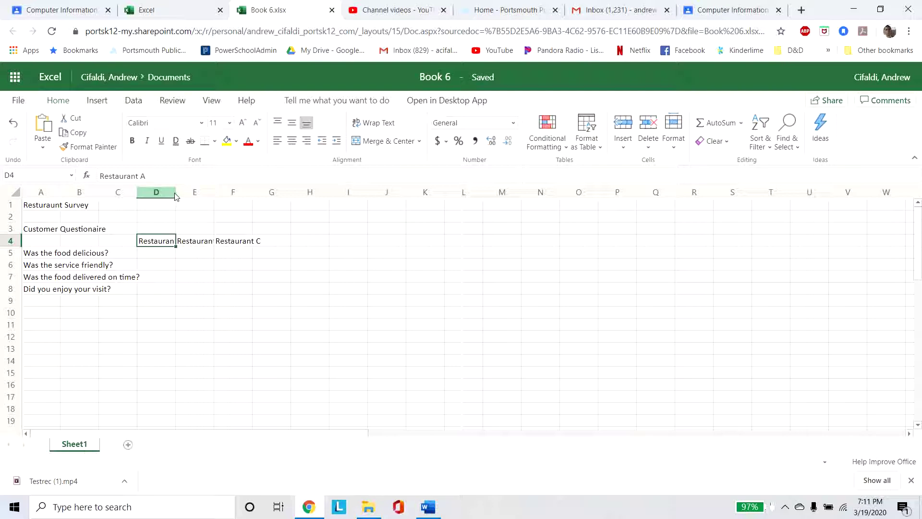
drag(176, 192, 195, 189)
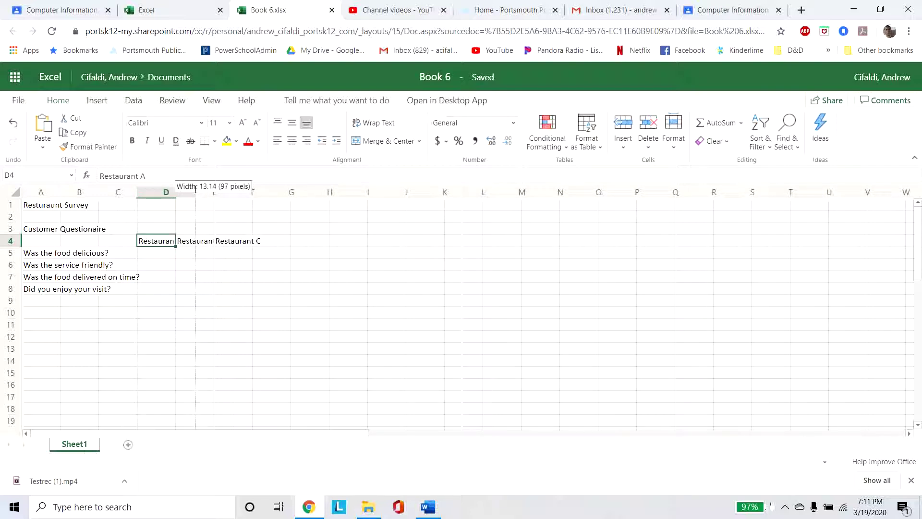
drag(195, 189, 196, 189)
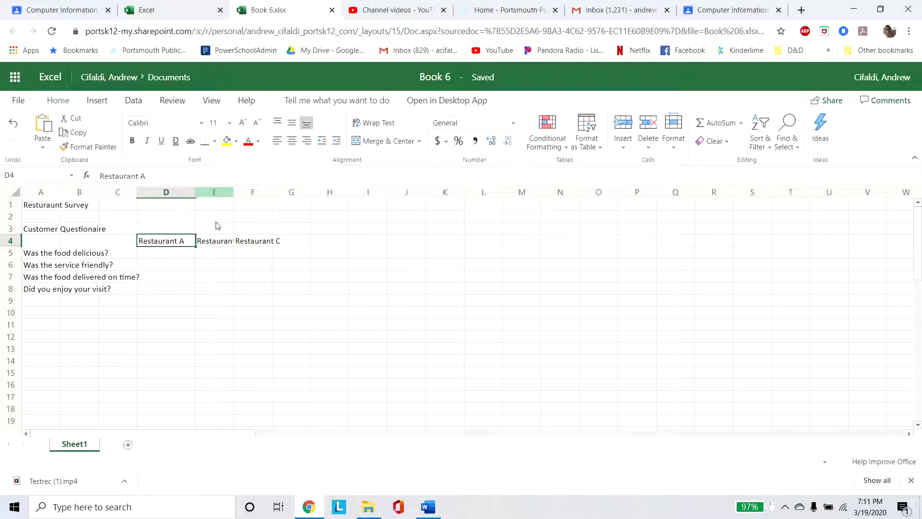
double_click(234, 192)
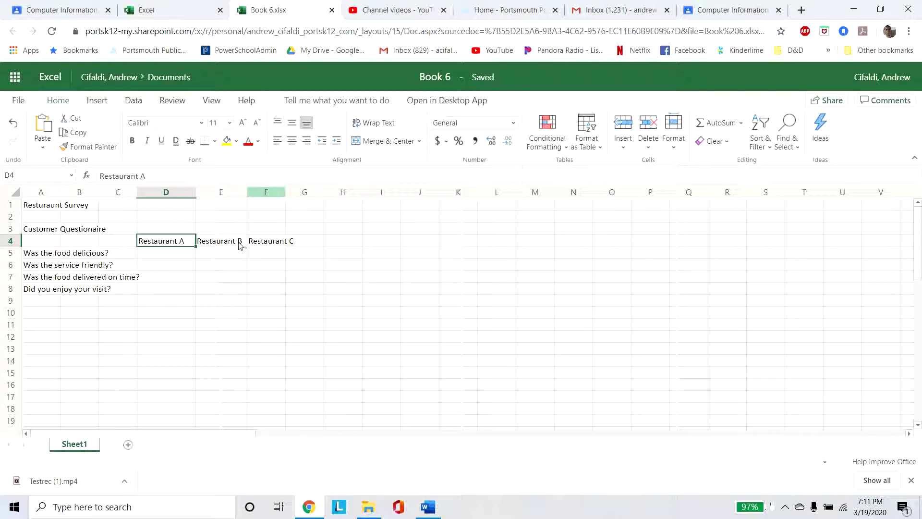
double_click(283, 192)
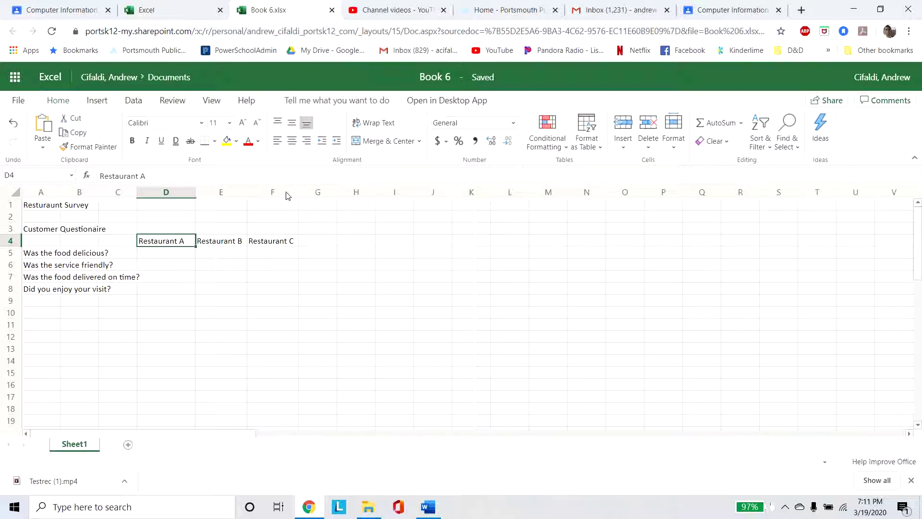
click(215, 242)
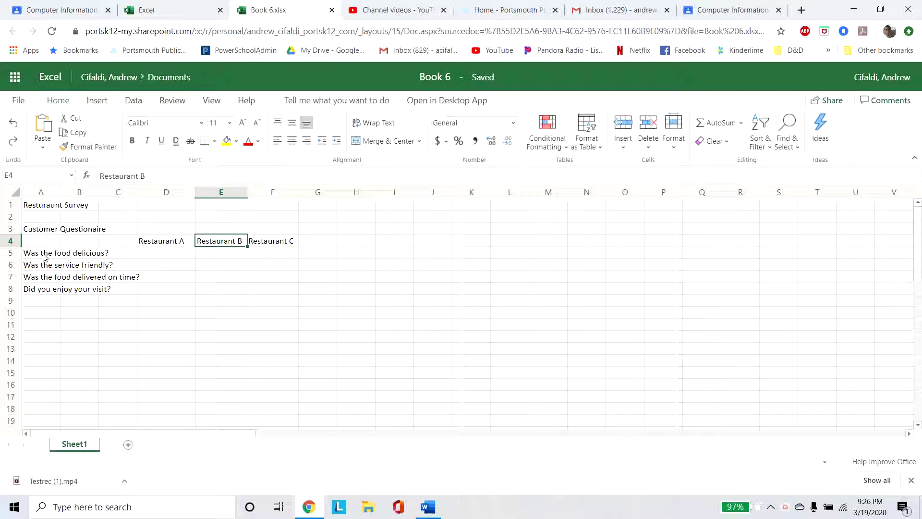
- Move the four survey questions from A5:A8 to B5:B8
drag(43, 256, 45, 288)
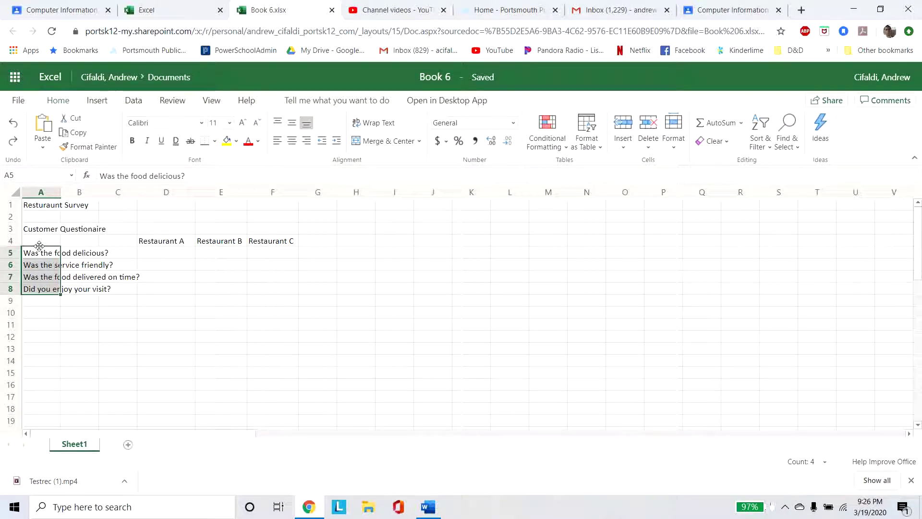
drag(40, 246, 88, 255)
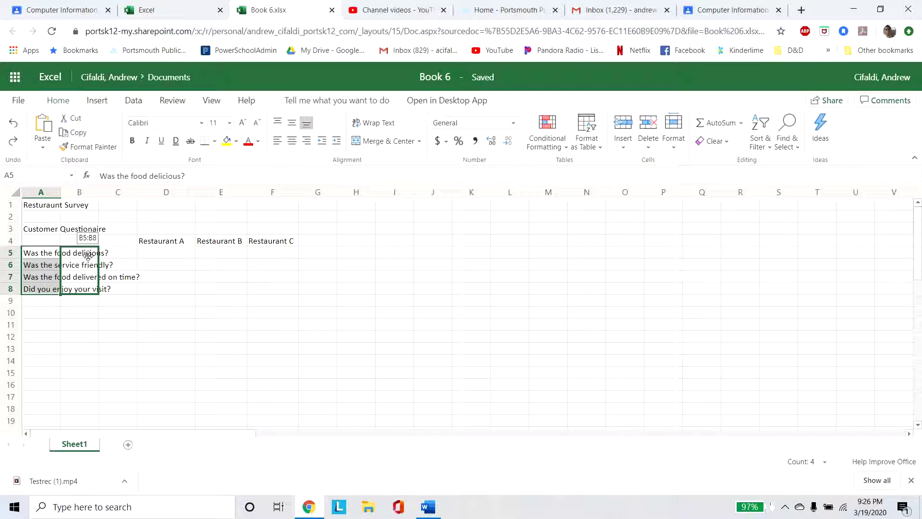
drag(88, 254, 88, 254)
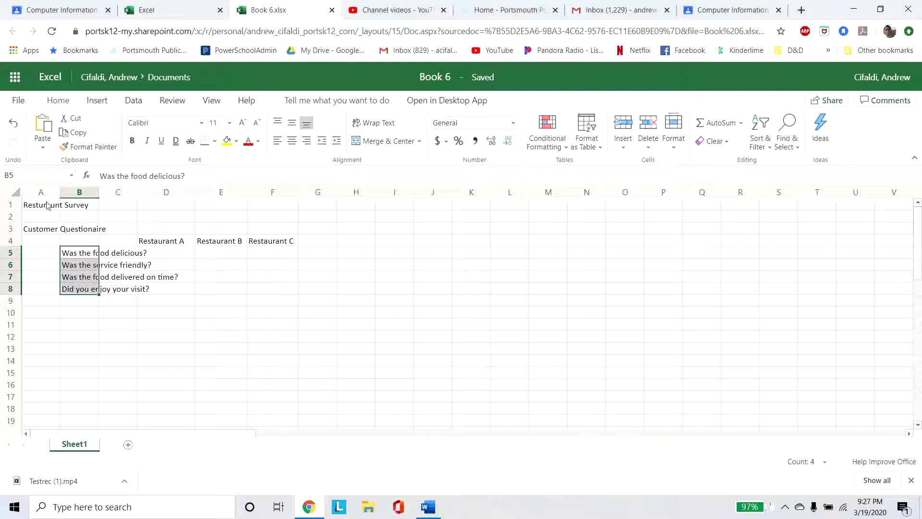
- Enter the question numbers "Q1" in cell A5 and "Q2" in cell A6
click(44, 253)
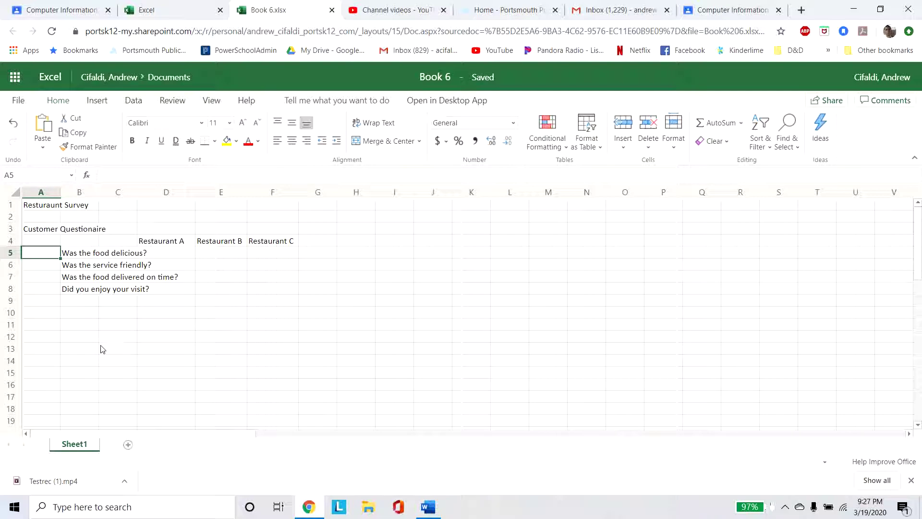
text(Q1)
key(Return)
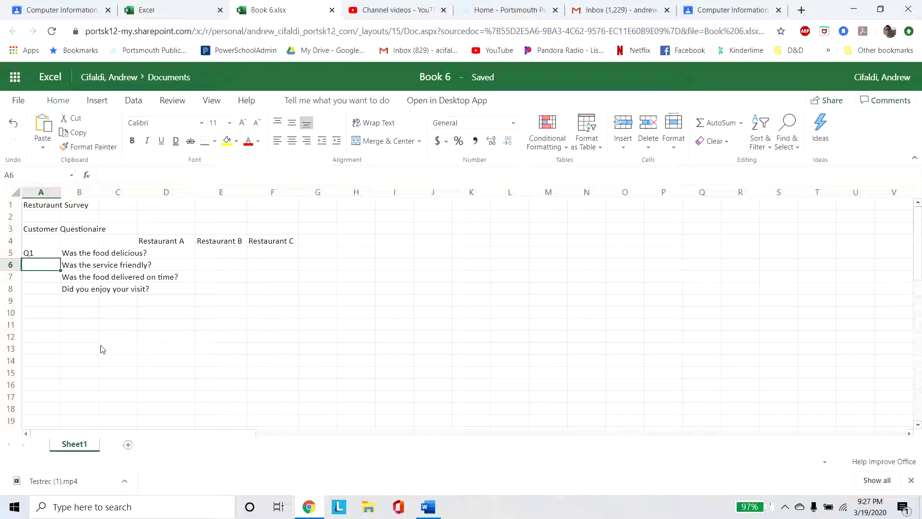
text(Q2)
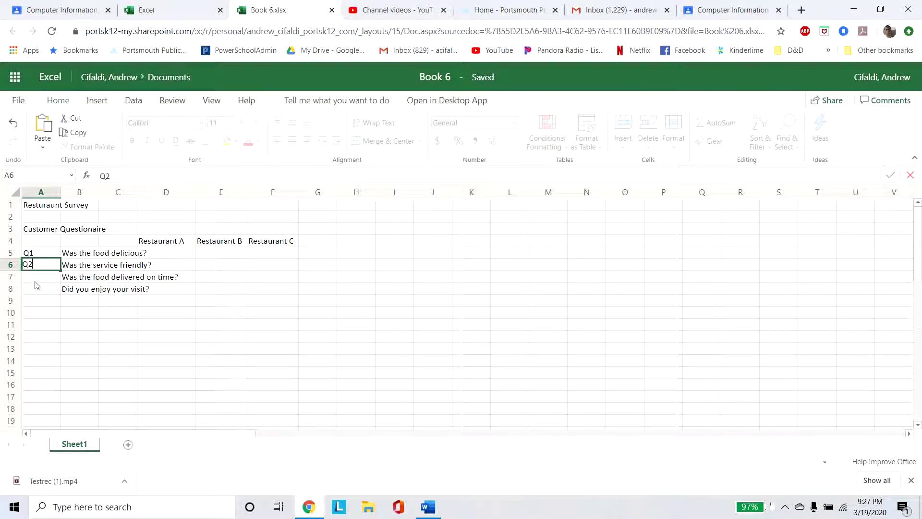
click(37, 256)
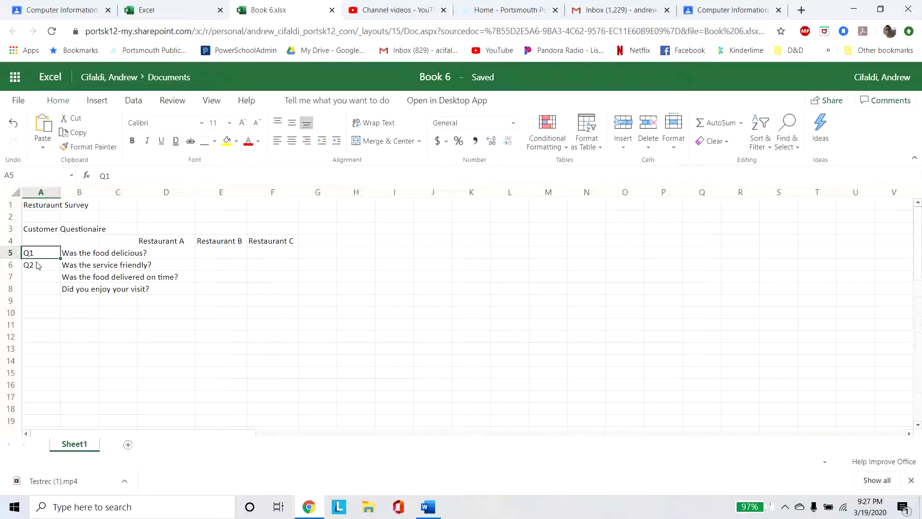
- Extend the question number series from A5:A6 down through cell A8, giving Q3 and Q4
click(38, 263)
click(38, 255)
click(43, 267)
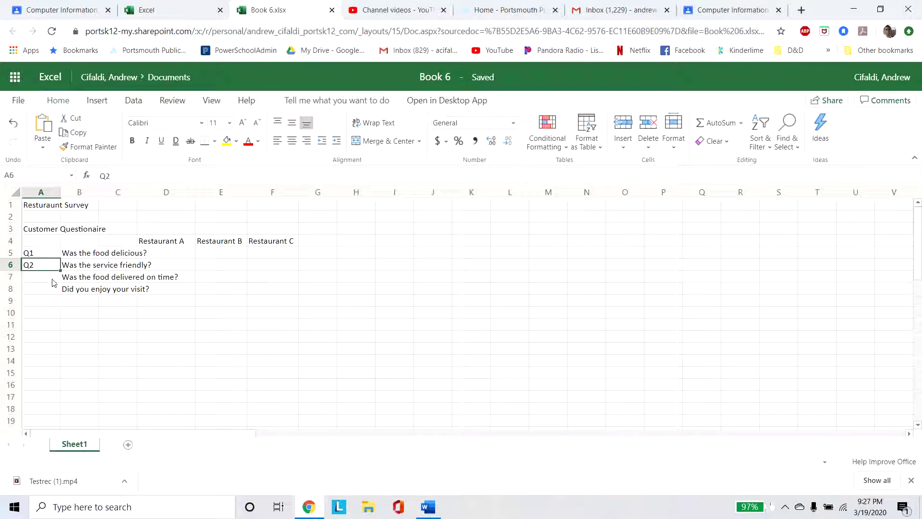
click(45, 279)
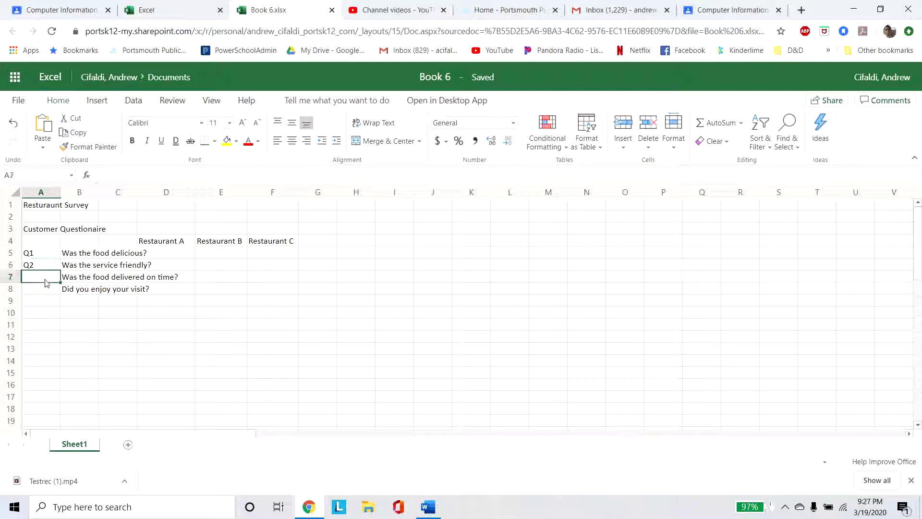
click(43, 291)
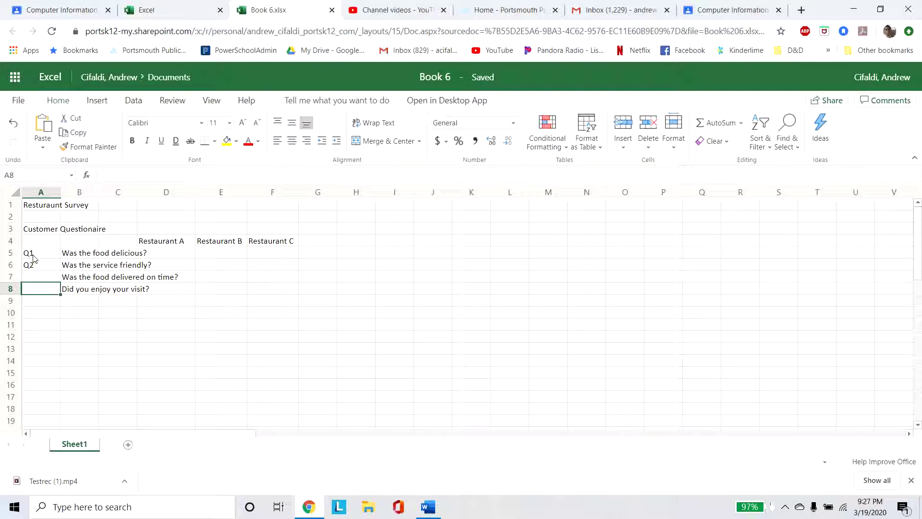
drag(35, 257, 36, 264)
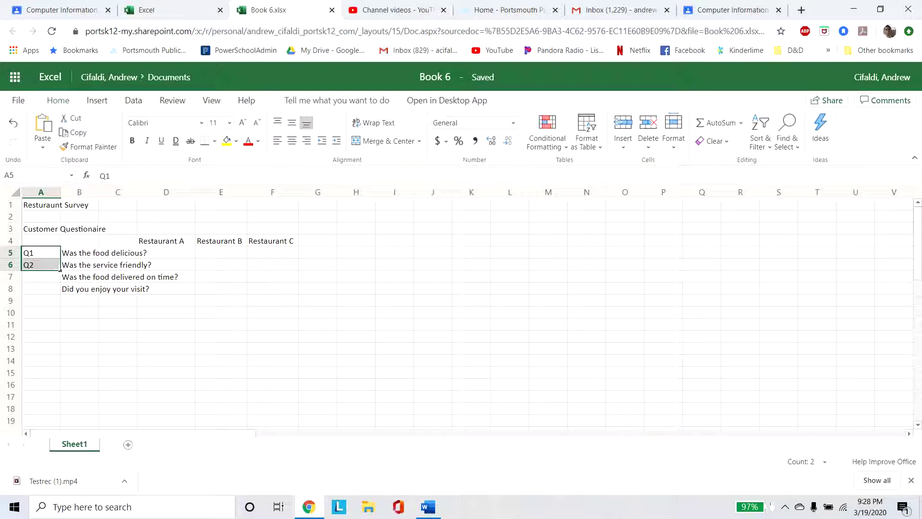
drag(60, 271, 55, 293)
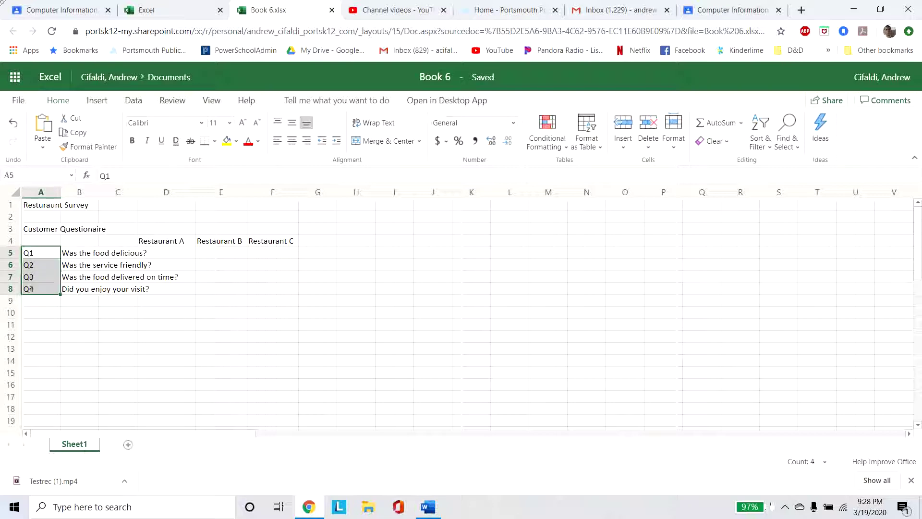
click(32, 281)
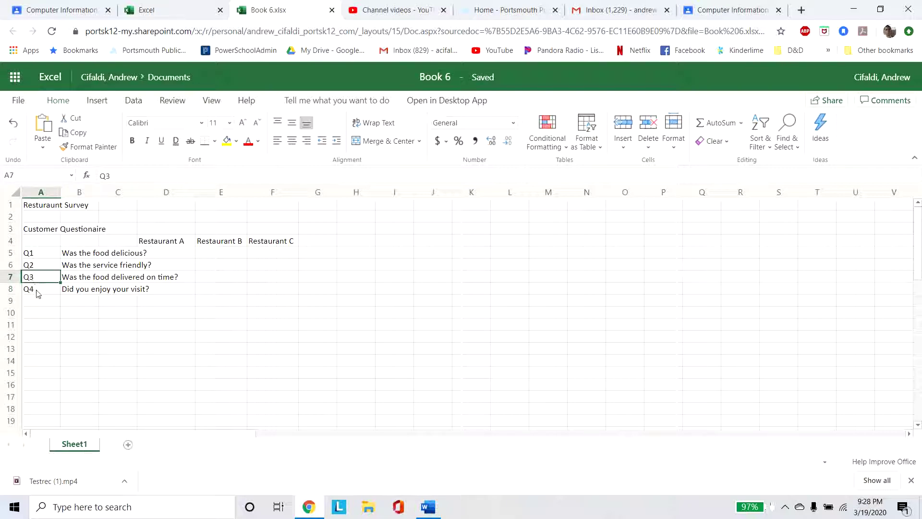
click(38, 292)
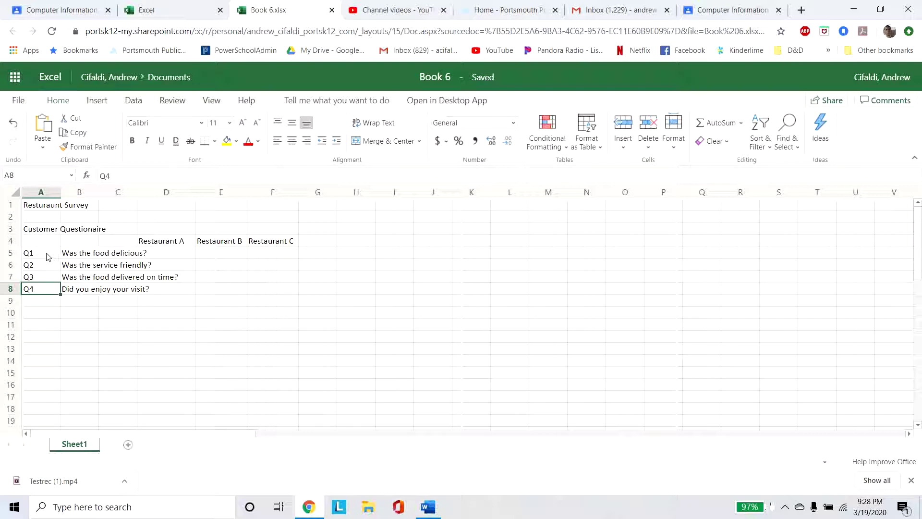
- Narrow column A to fit the question numbers and autofit column B to the full question texts
drag(41, 256, 34, 265)
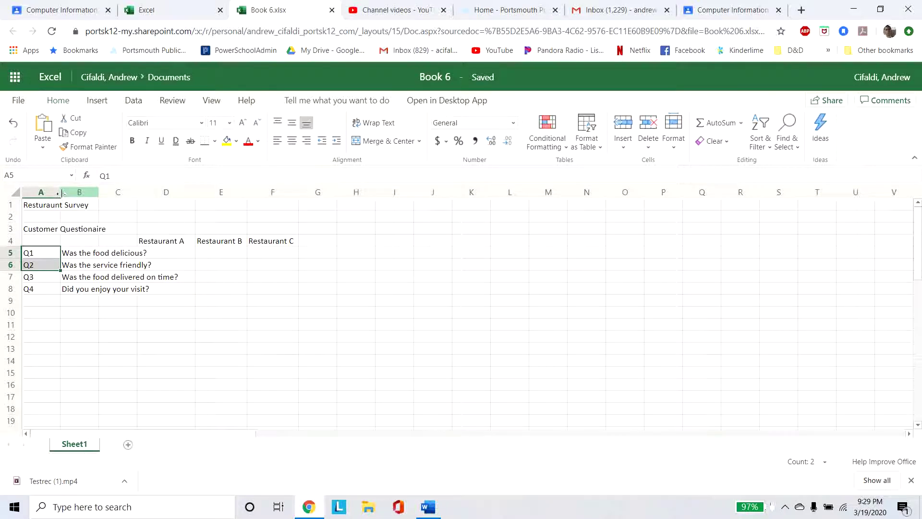
drag(61, 192, 116, 193)
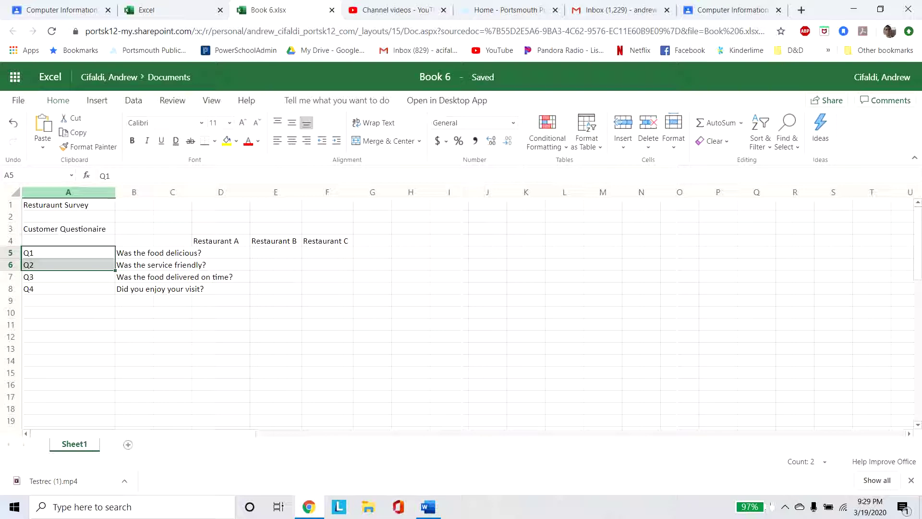
drag(115, 192, 41, 199)
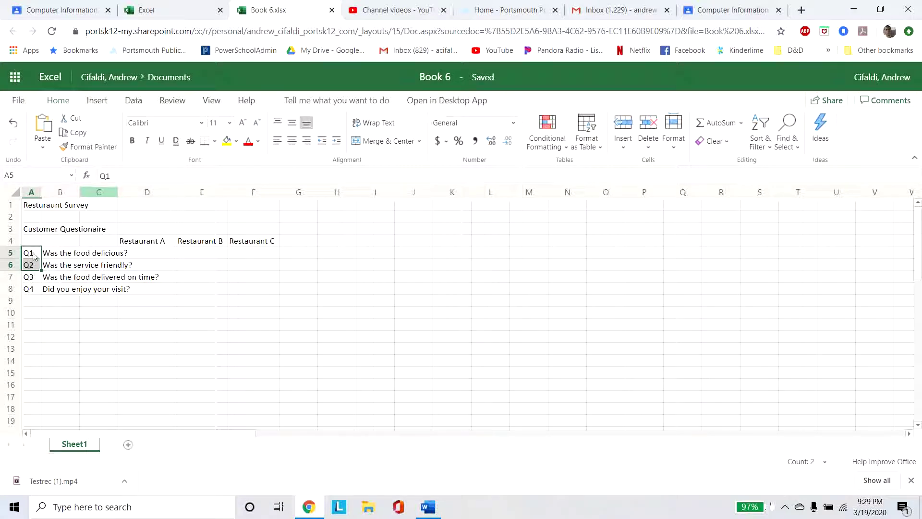
double_click(82, 192)
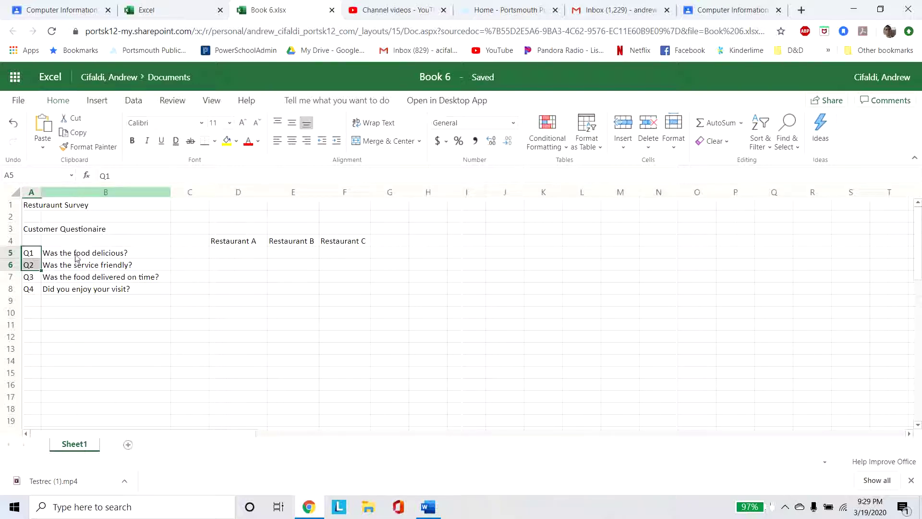
- Examine the survey questions in B5 to B8 and the empty cells of column C beside them
drag(76, 258, 75, 292)
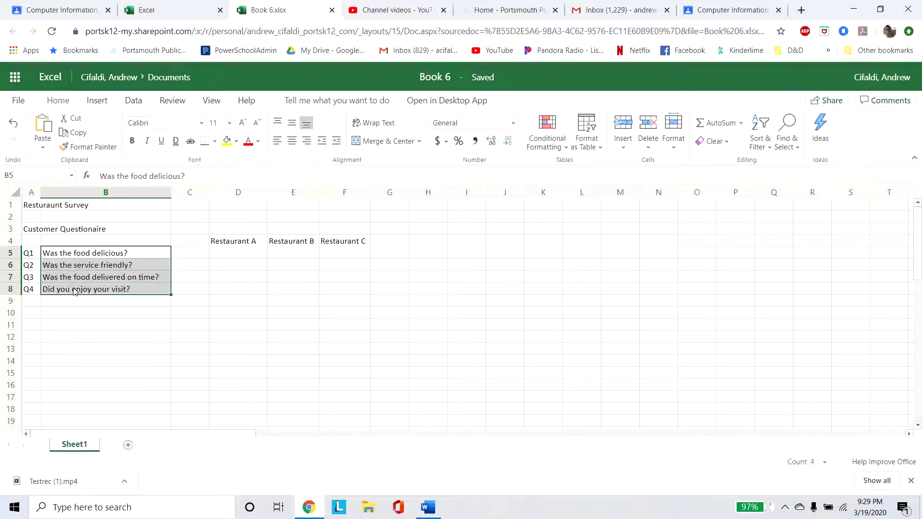
click(91, 256)
click(92, 267)
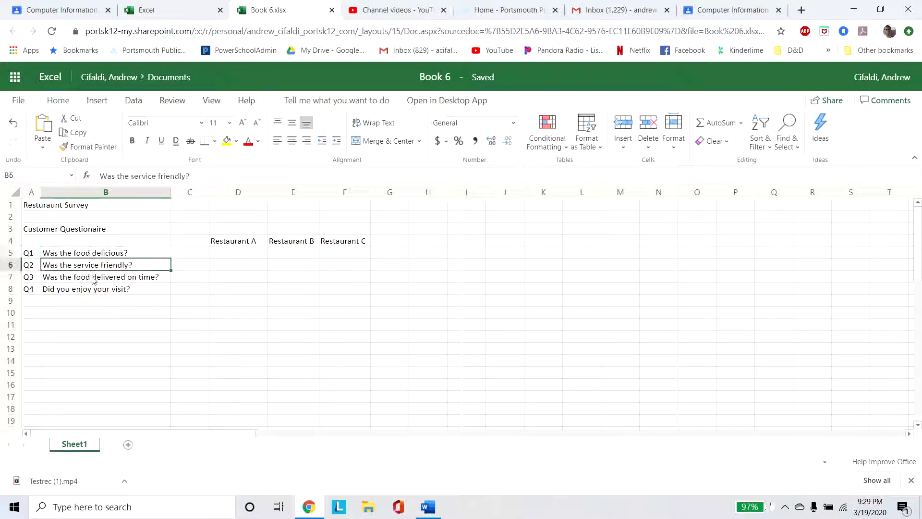
click(94, 280)
click(95, 291)
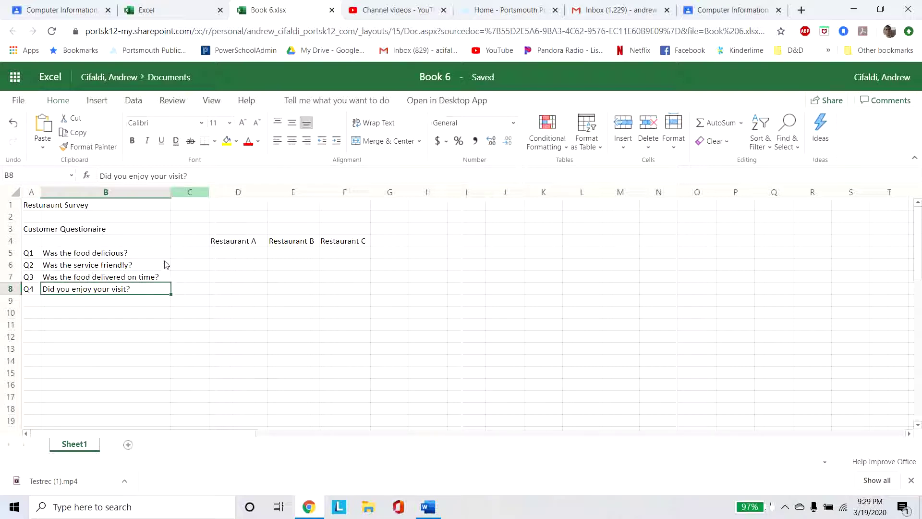
click(190, 194)
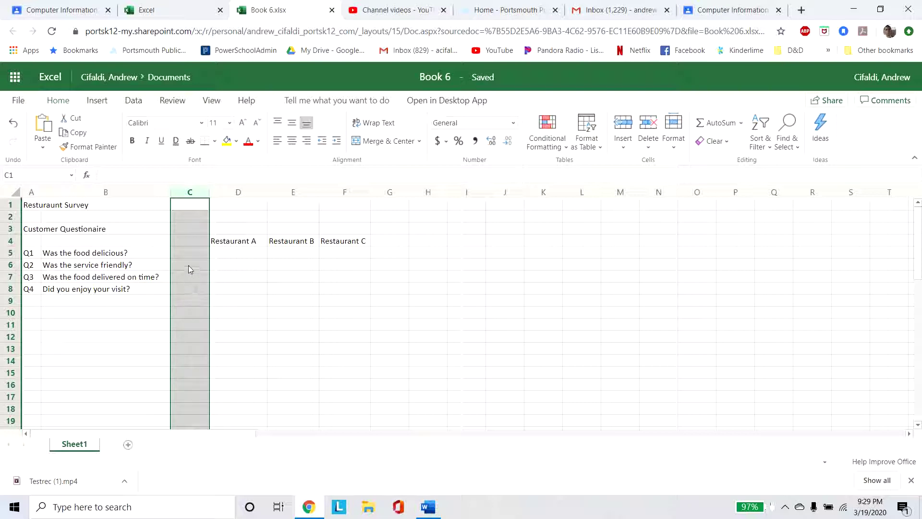
drag(194, 204, 193, 386)
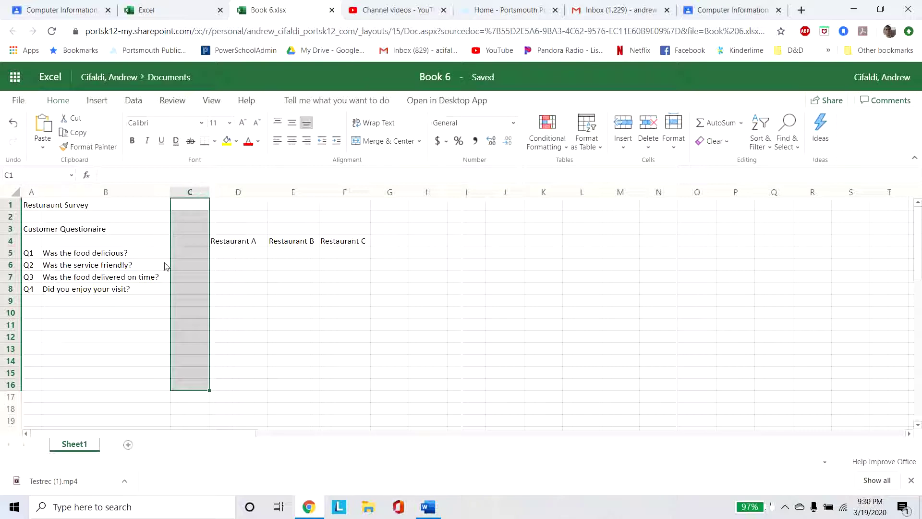
- Delete the empty column C between the survey questions and the restaurant columns
click(254, 292)
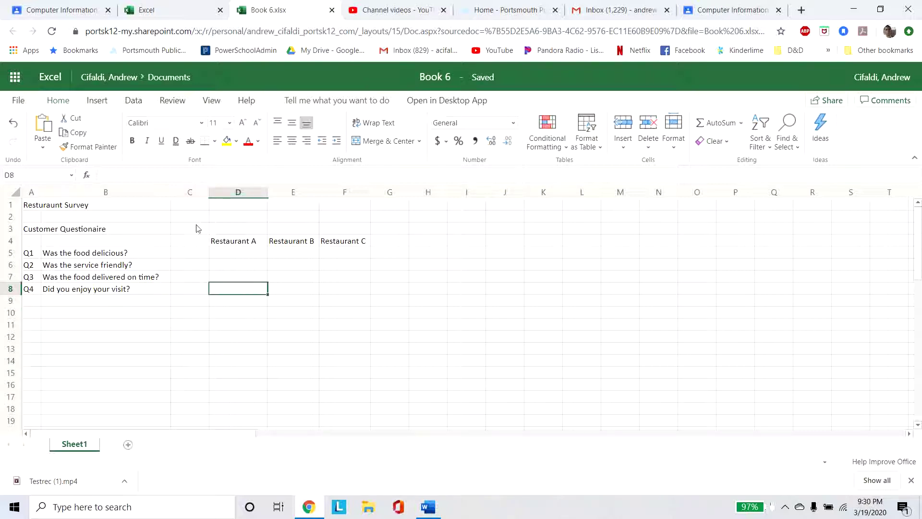
right_click(189, 194)
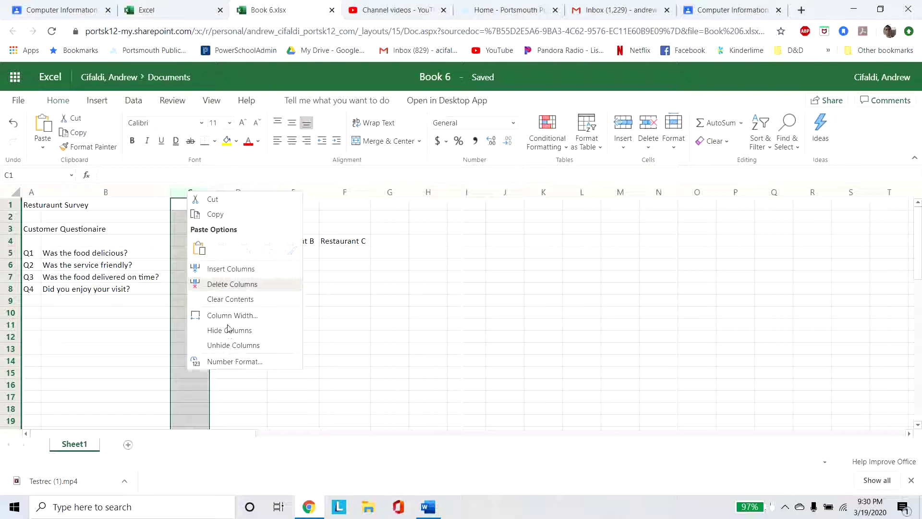
click(225, 286)
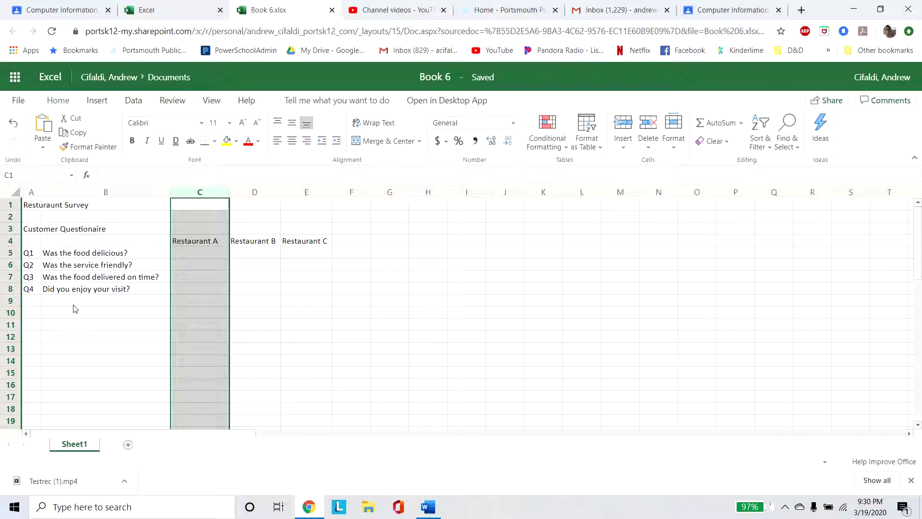
- Replace the first restaurant header in cell C4 with "Taco Bell"
click(191, 240)
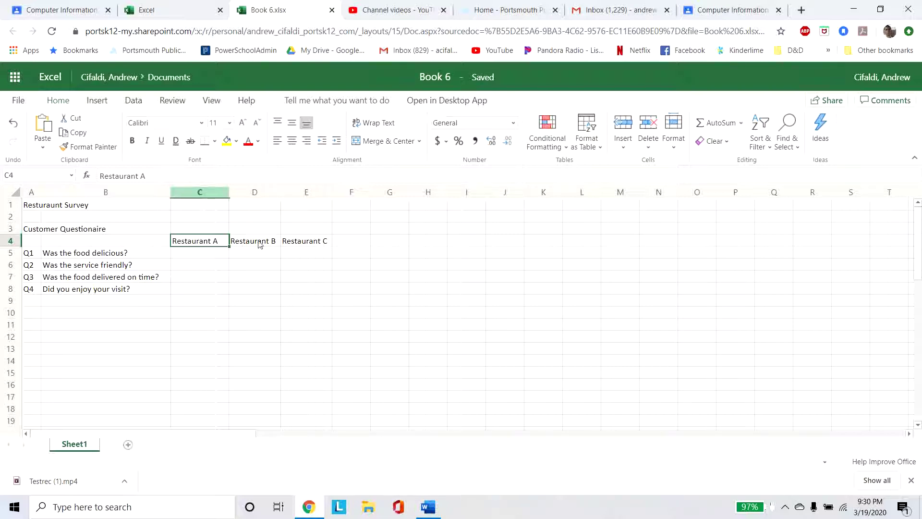
drag(206, 243, 308, 242)
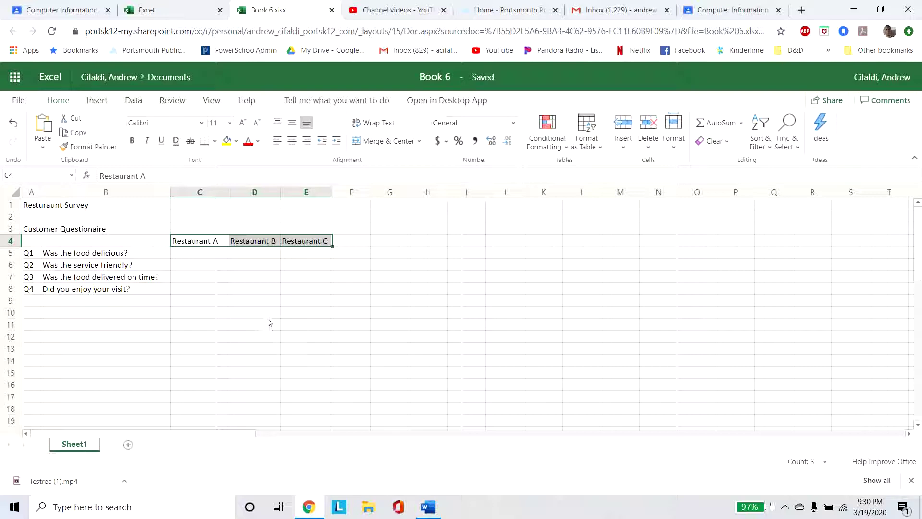
click(214, 245)
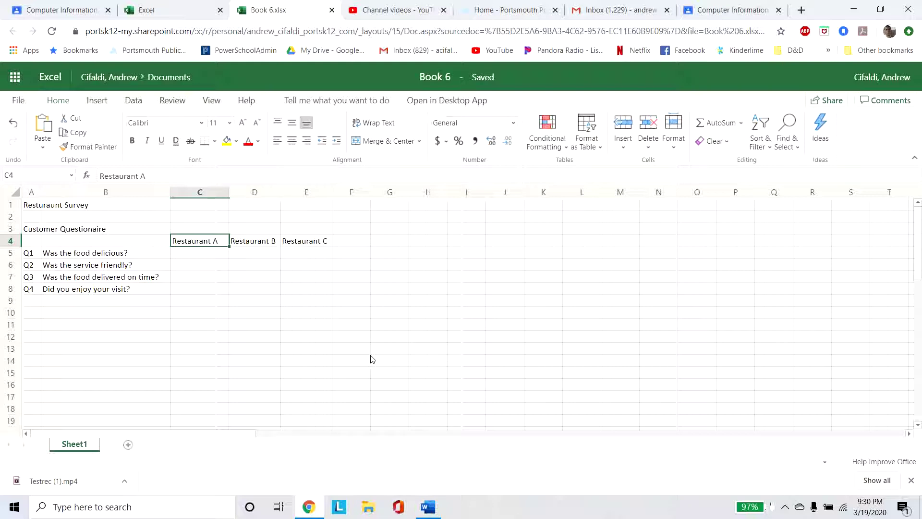
text(Taco Bell)
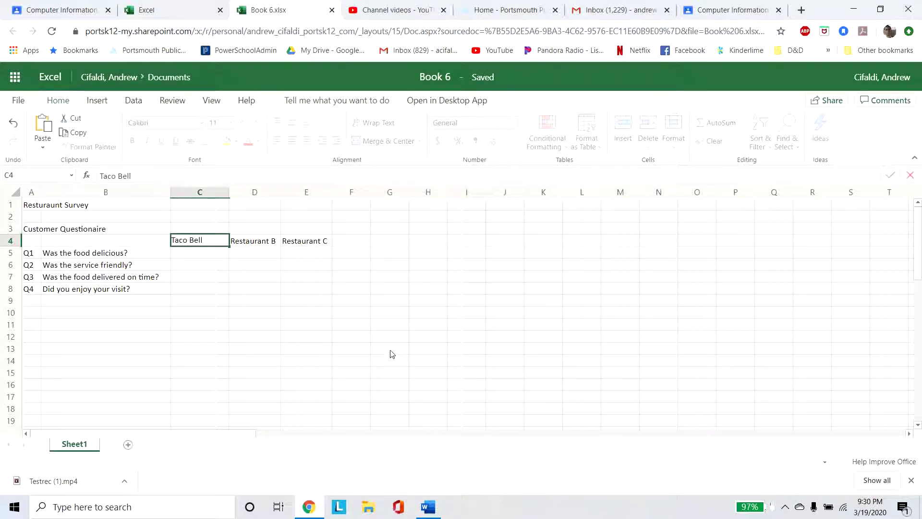
click(242, 279)
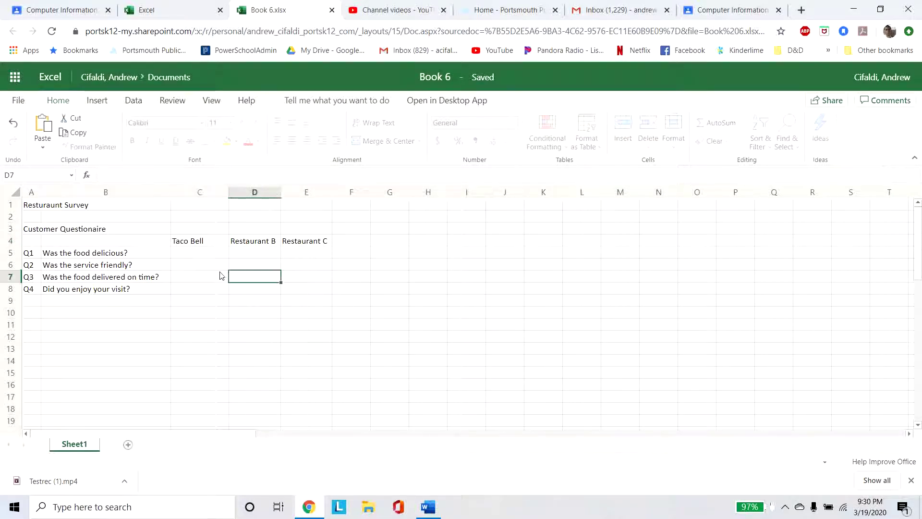
- Enter the Taco Bell answers Yes, No, Yes and No in cells C5 through C8
click(213, 259)
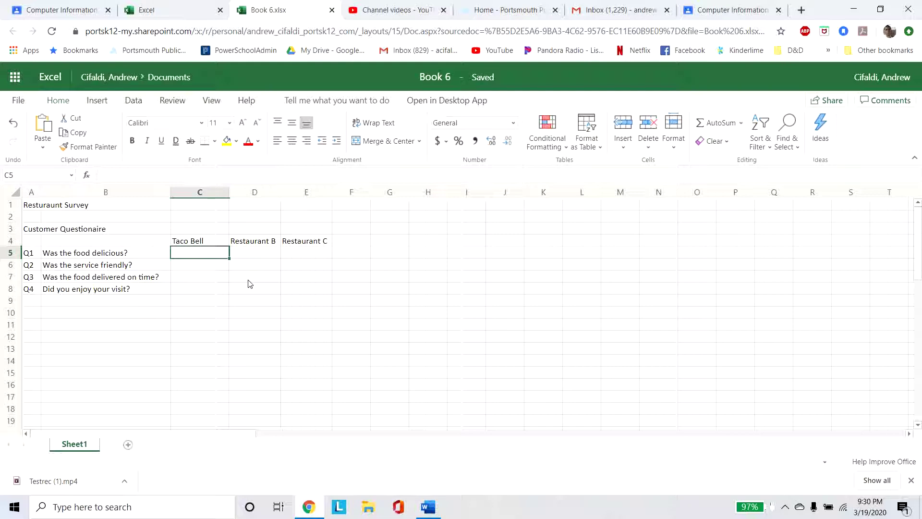
text(Yes)
key(Return)
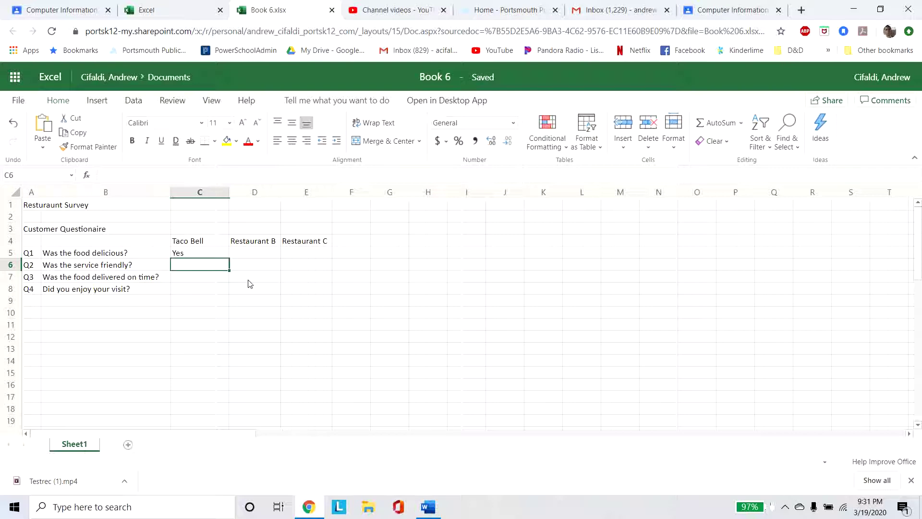
text(No)
key(Return)
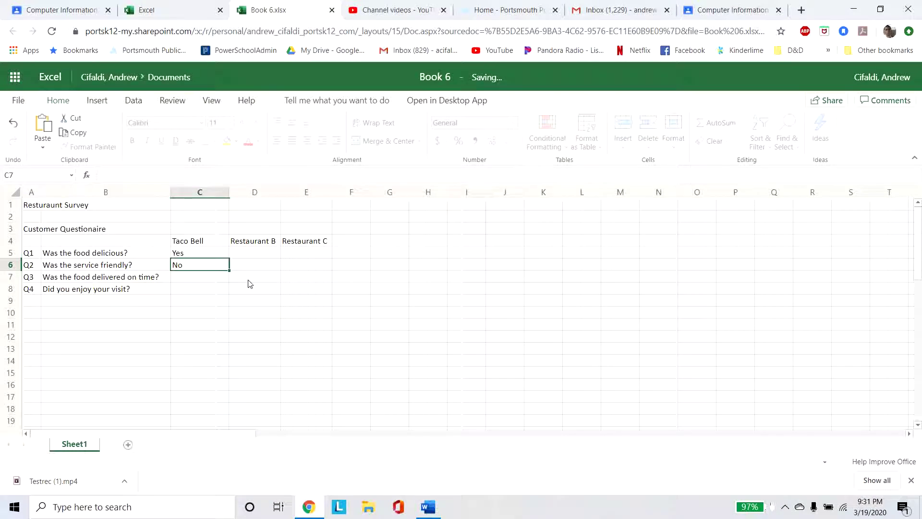
text(Yes)
key(Return)
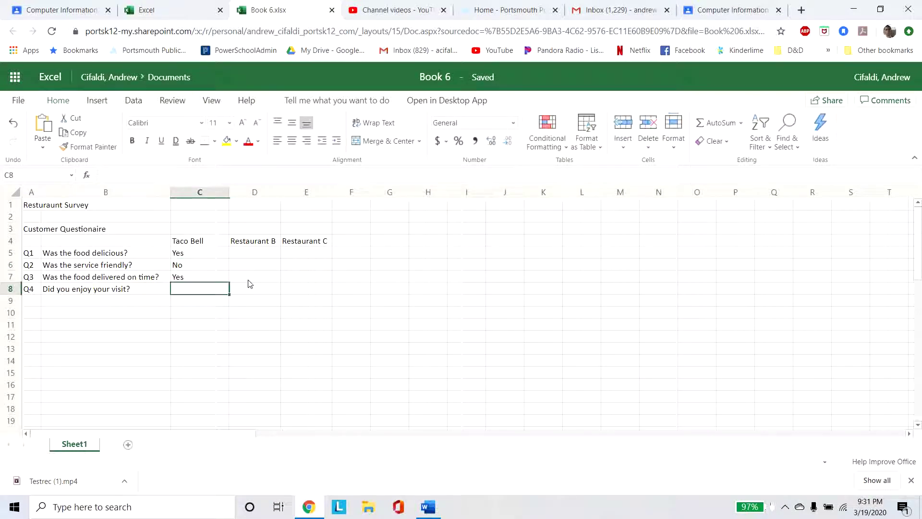
text(No)
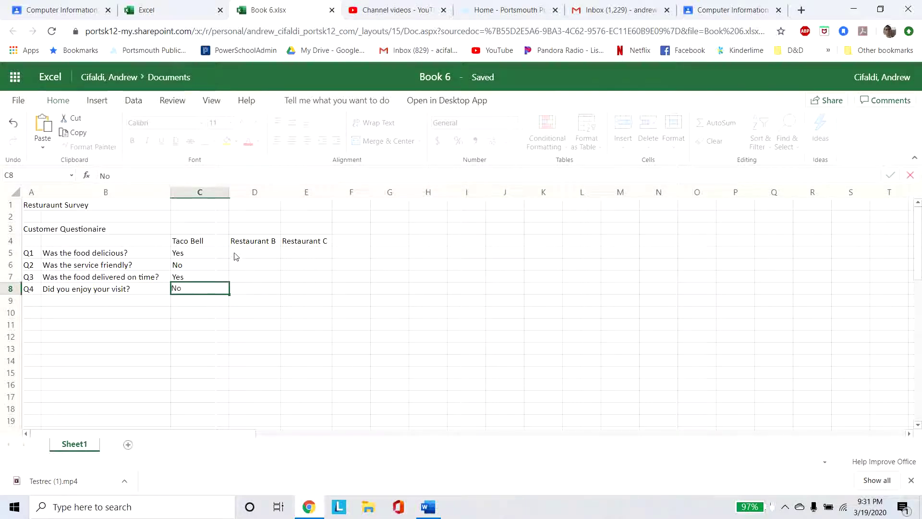
click(218, 264)
key(Up)
click(215, 280)
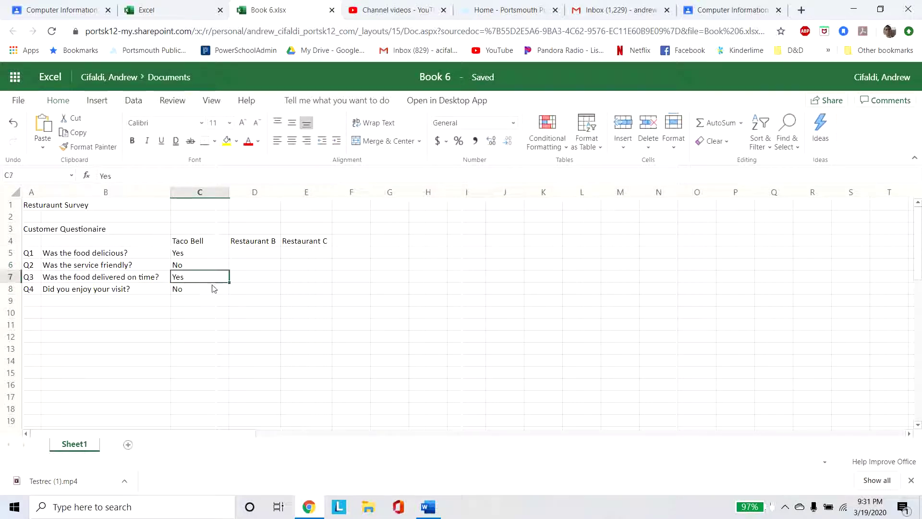
click(214, 291)
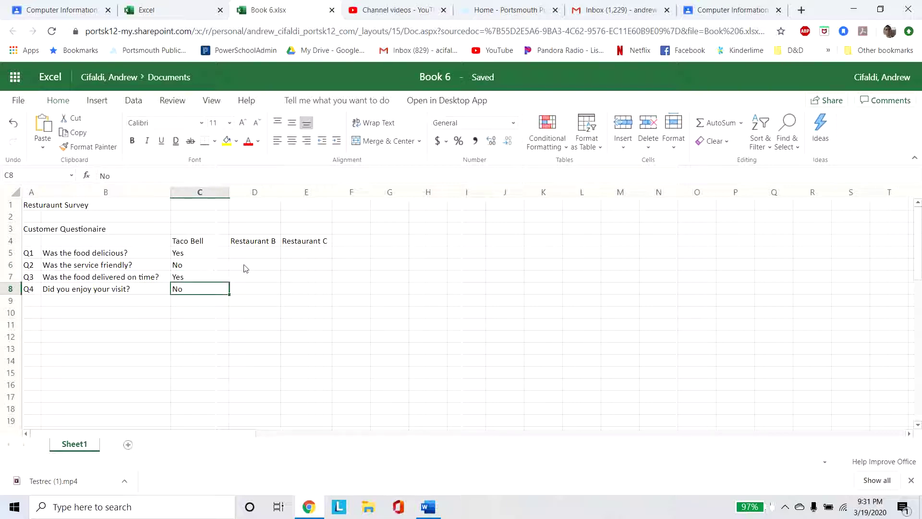
click(254, 242)
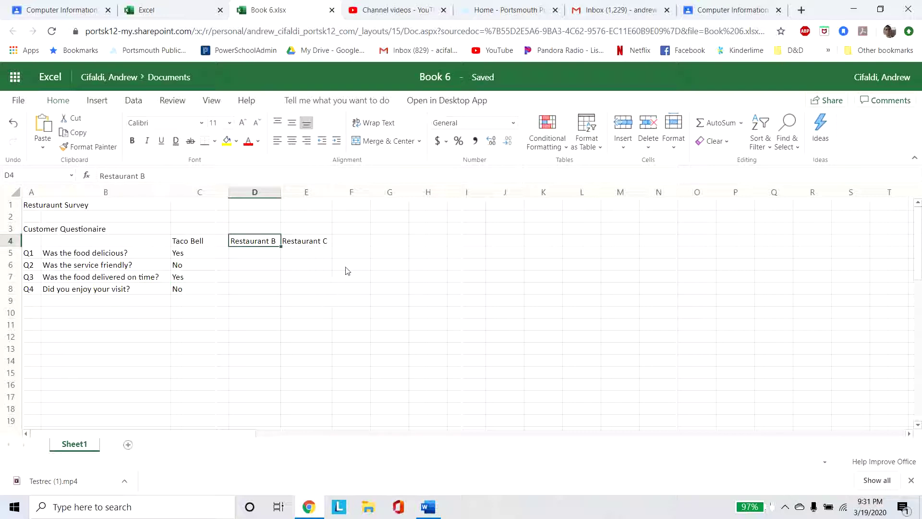
click(318, 245)
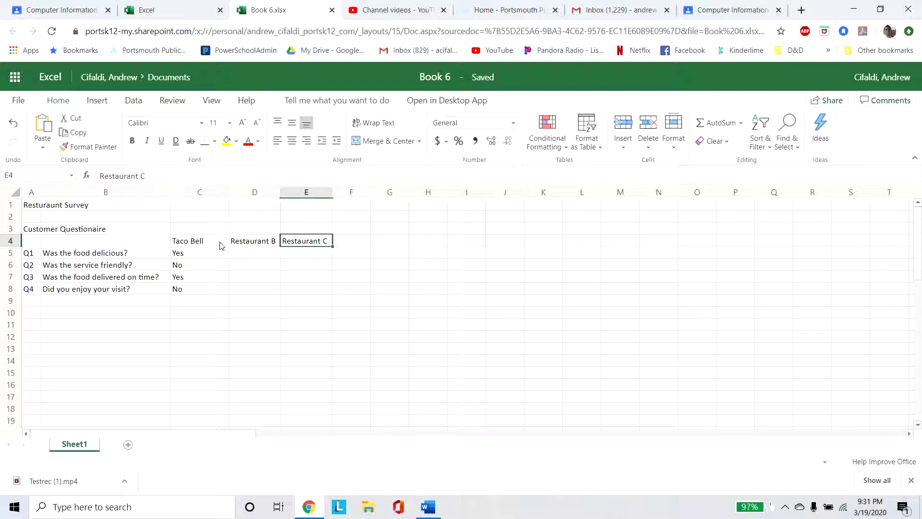
click(249, 244)
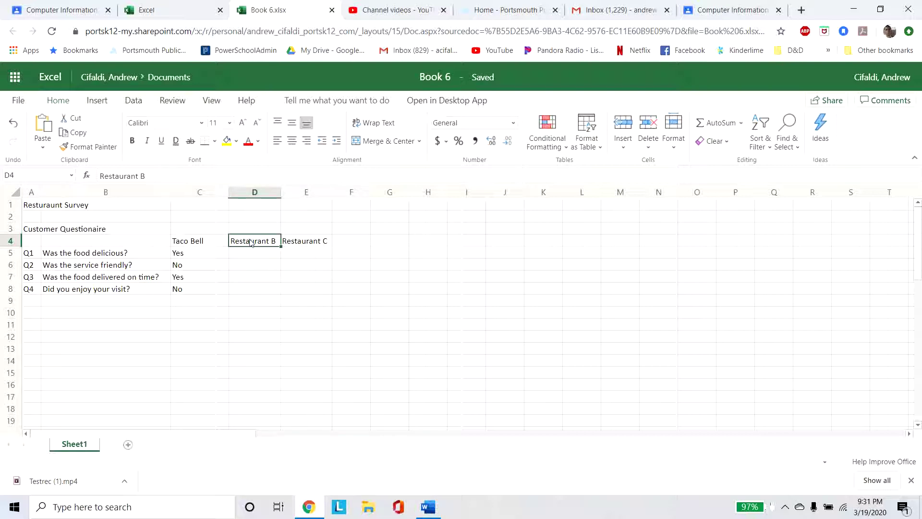
click(267, 256)
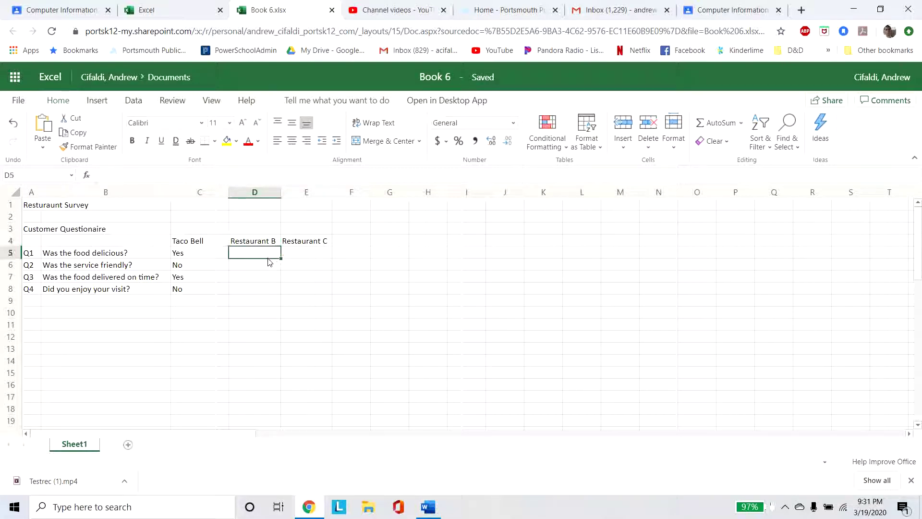
click(268, 275)
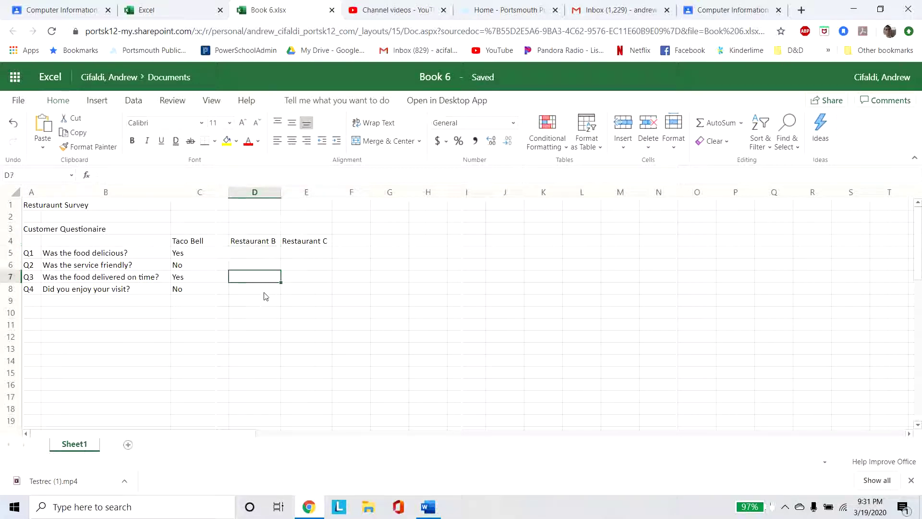
click(264, 293)
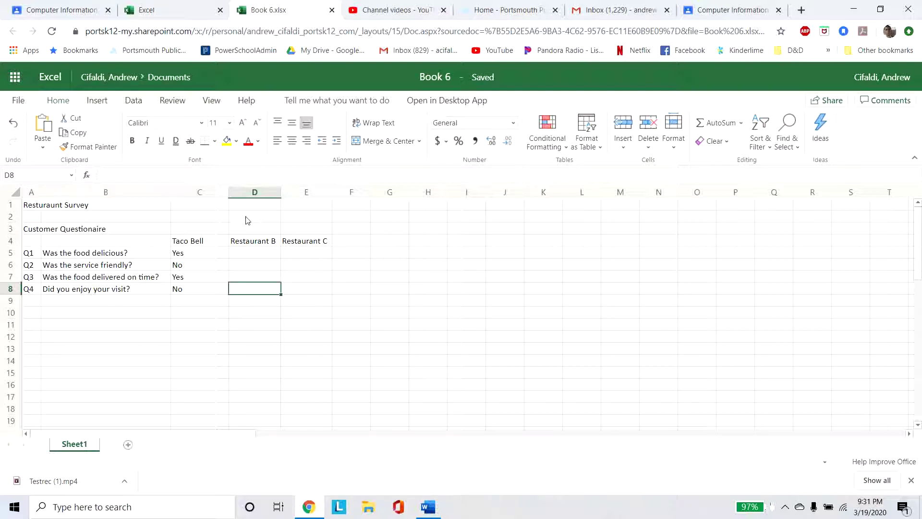
- Enter the author's full name in cell C1 beside the survey title
click(218, 208)
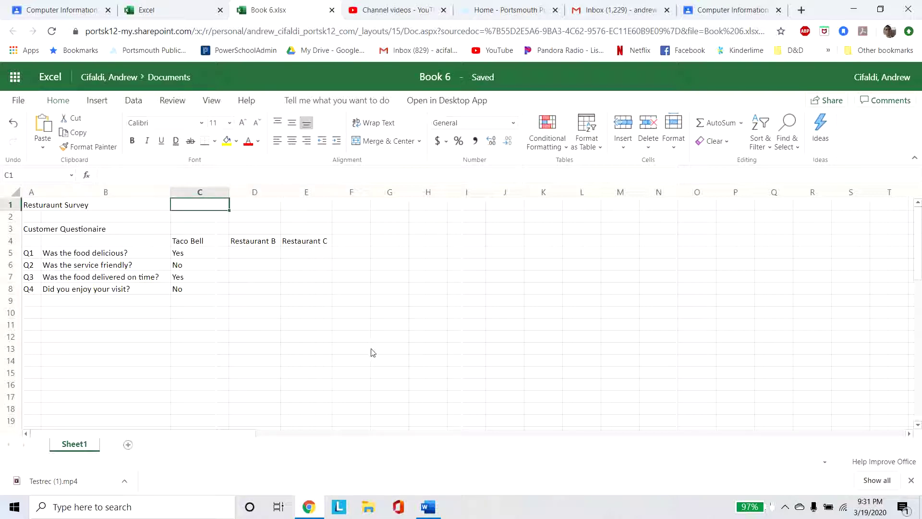
text(Andrew Cifaldi)
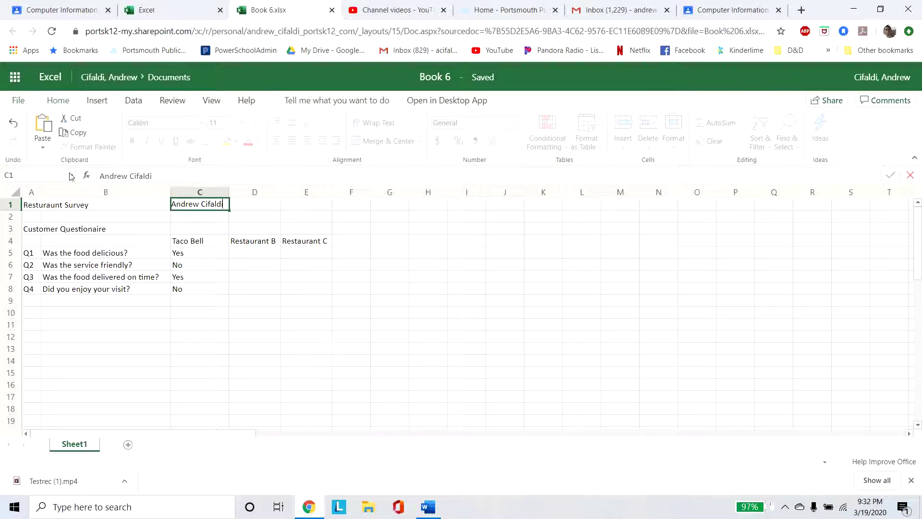
click(19, 101)
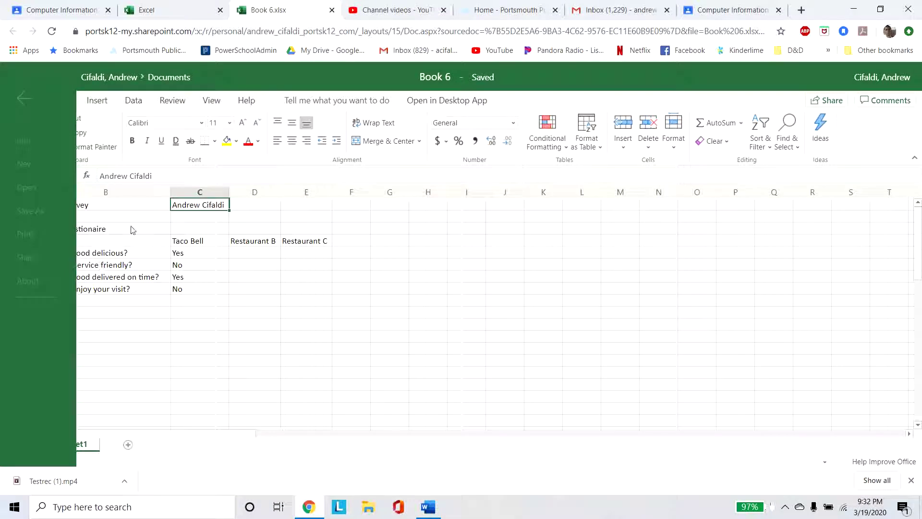
click(208, 210)
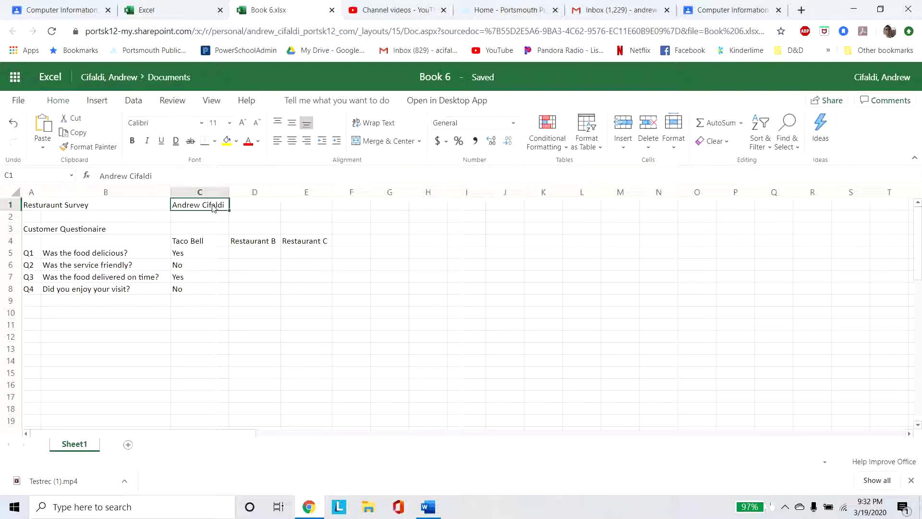
key(Return)
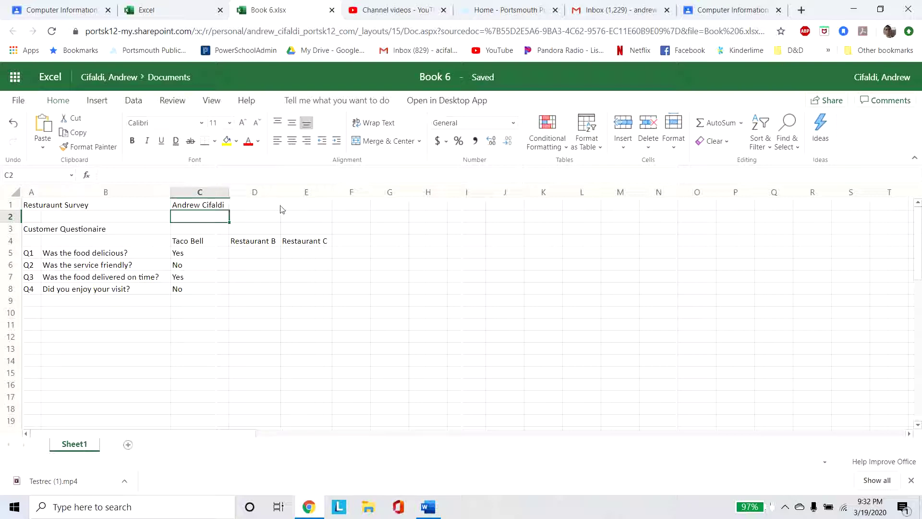
- Save a copy of the workbook online in the Documents folder under the name "Excel Activity 1"
click(19, 101)
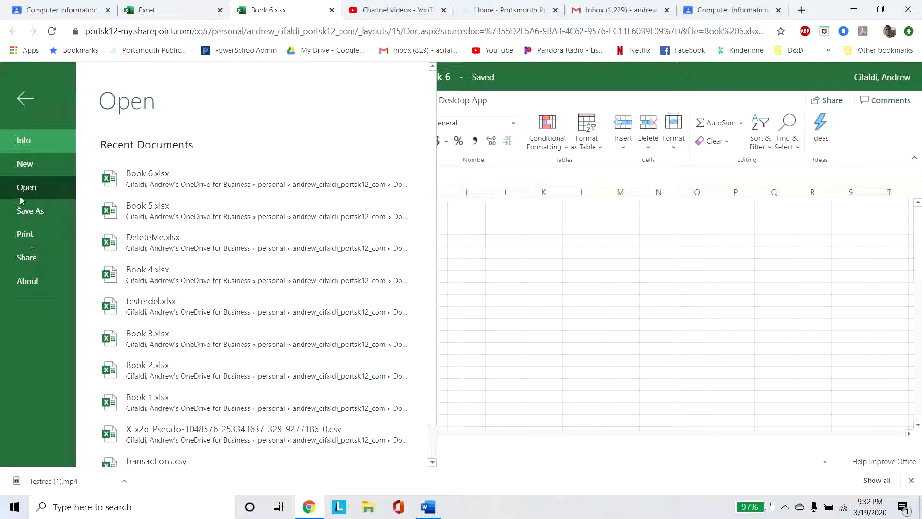
click(31, 108)
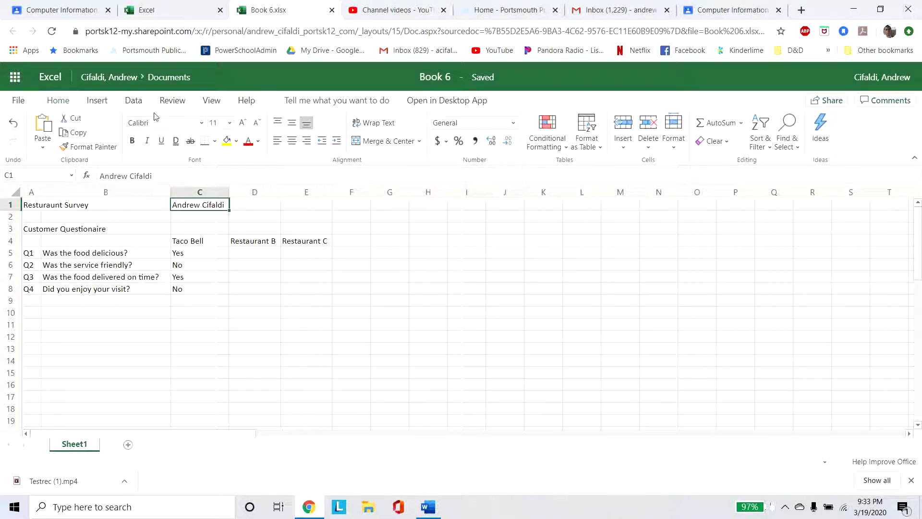
click(19, 101)
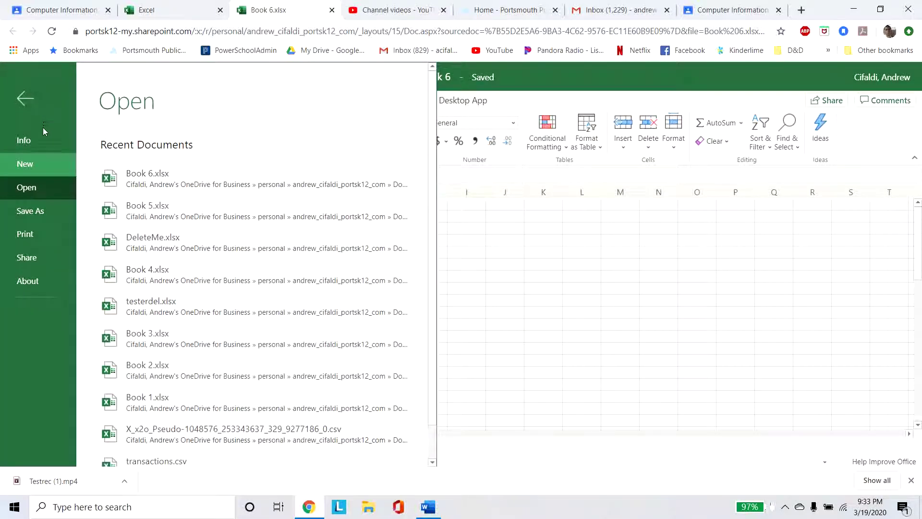
click(36, 213)
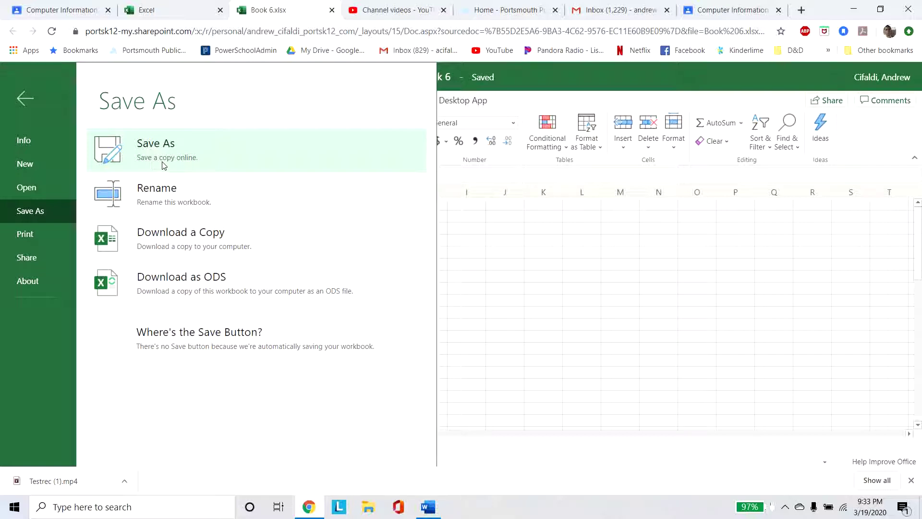
click(184, 166)
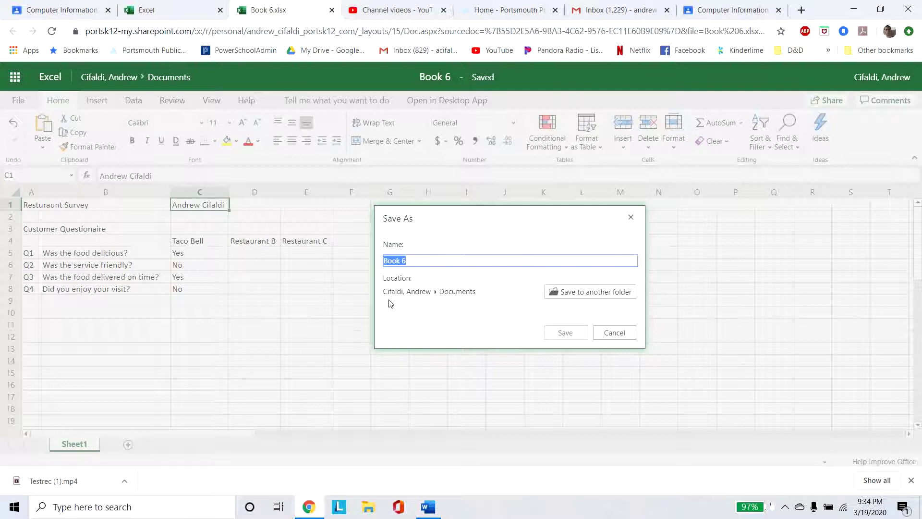
click(435, 261)
triple_click(451, 261)
text(Excel Activity 1)
click(566, 332)
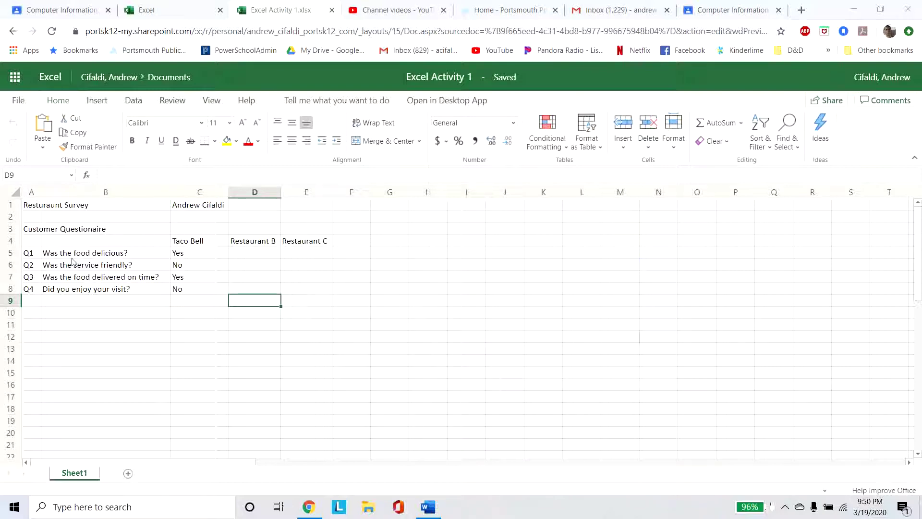
click(188, 244)
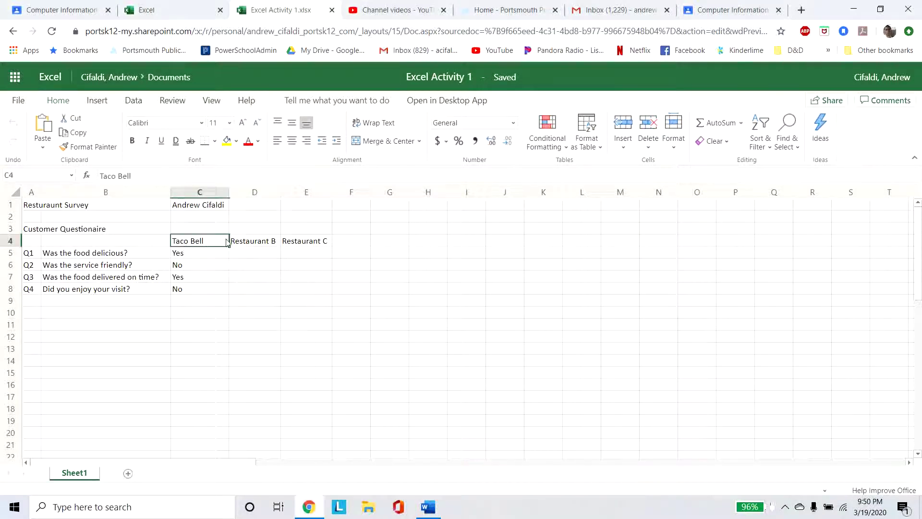
click(251, 242)
click(297, 242)
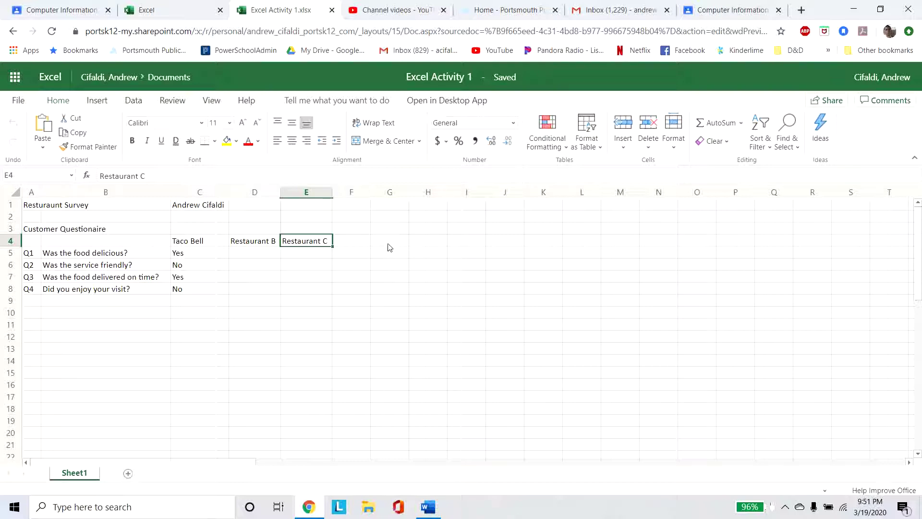
drag(387, 245, 391, 300)
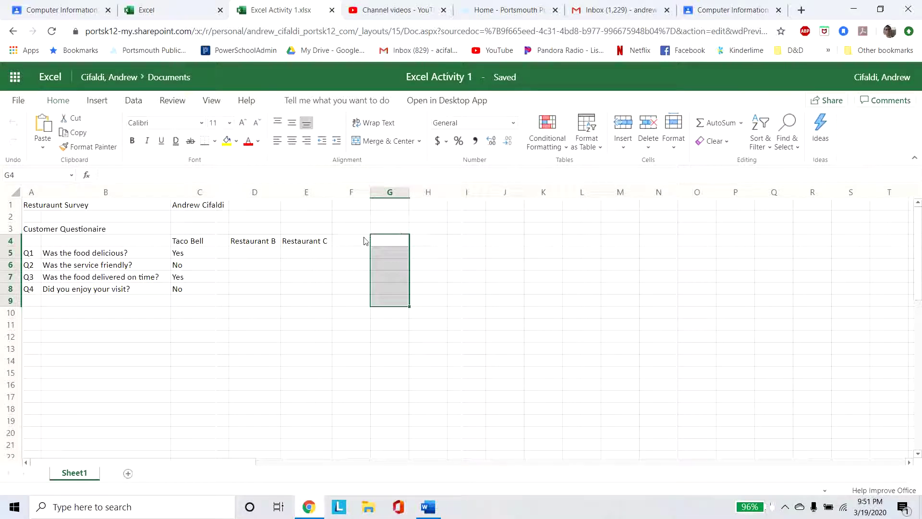
drag(361, 240, 367, 309)
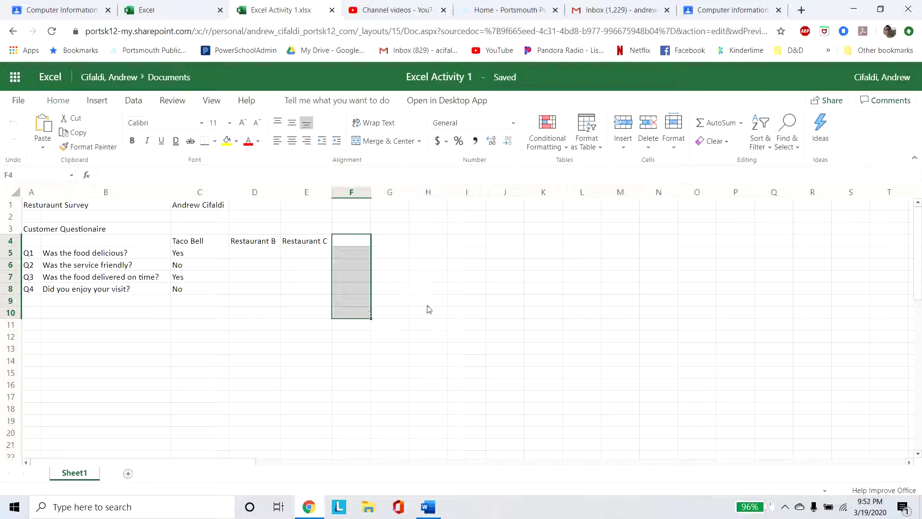